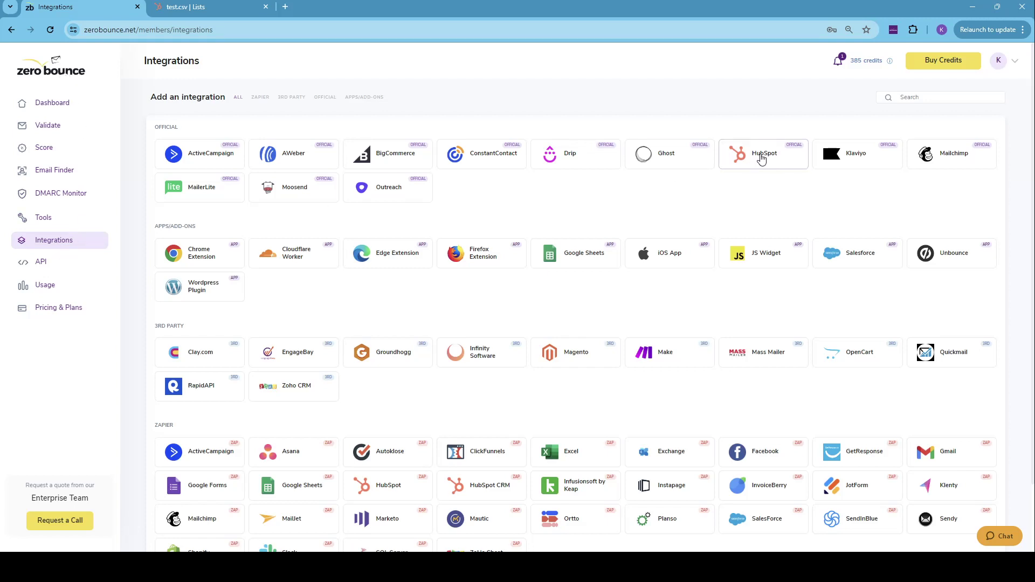
Choose the HubSpot card under Official integrations to begin connecting ZeroBounce to HubSpot.
left_click(761, 157)
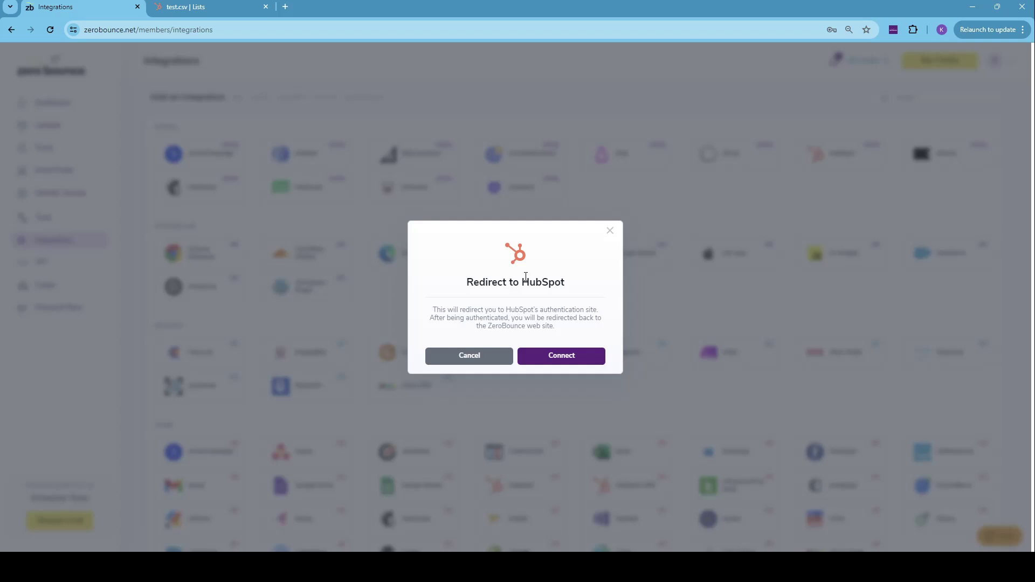
Authorize the connection by selecting the HubSpot account on HubSpot's authentication page.
left_click(567, 365)
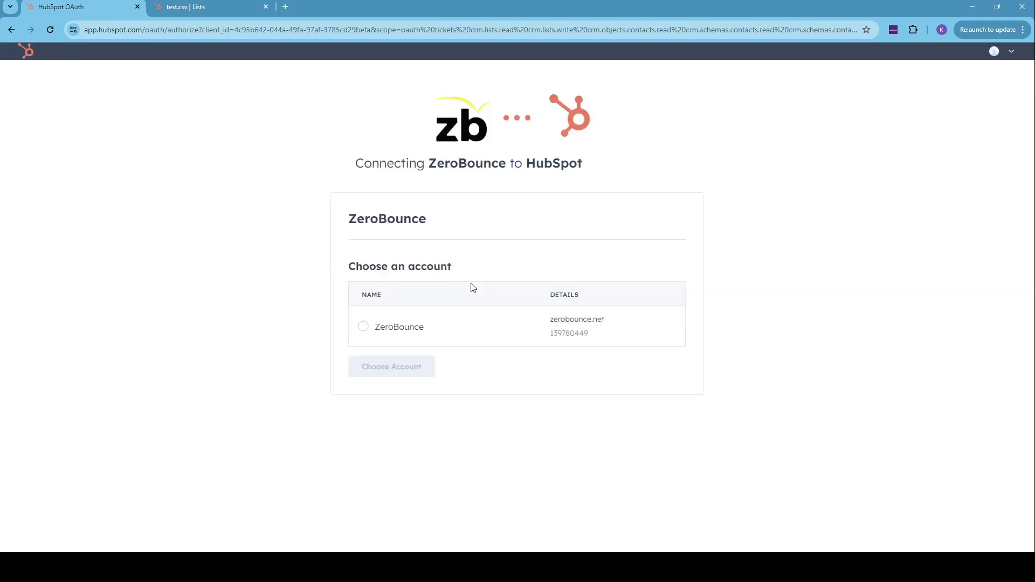
left_click(363, 327)
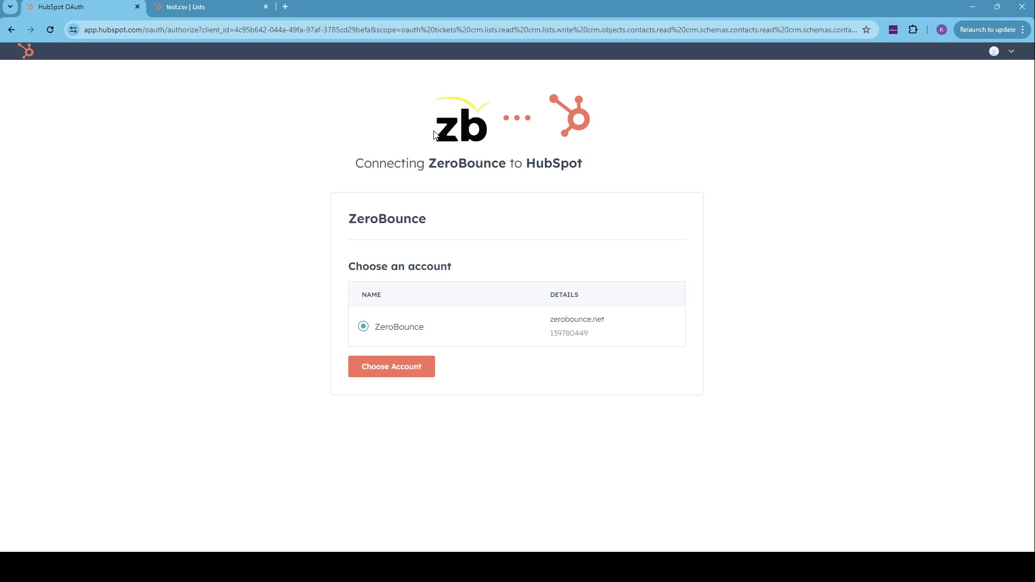
left_click(399, 372)
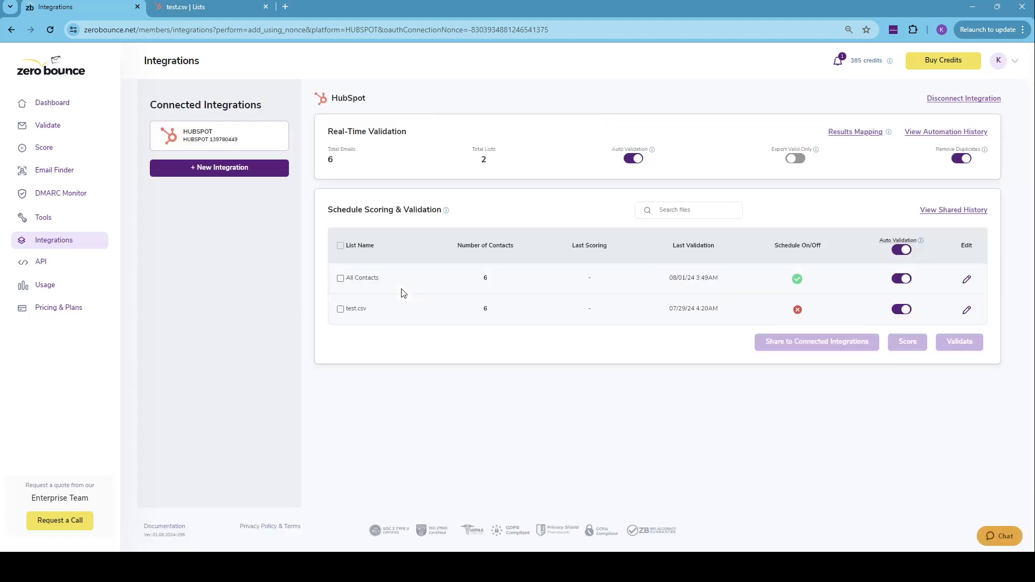
Review the HubSpot panel listing All Contacts and test.csv for scheduled scoring and validation.
left_click_drag(148, 104, 268, 108)
left_click(277, 108)
left_click(862, 132)
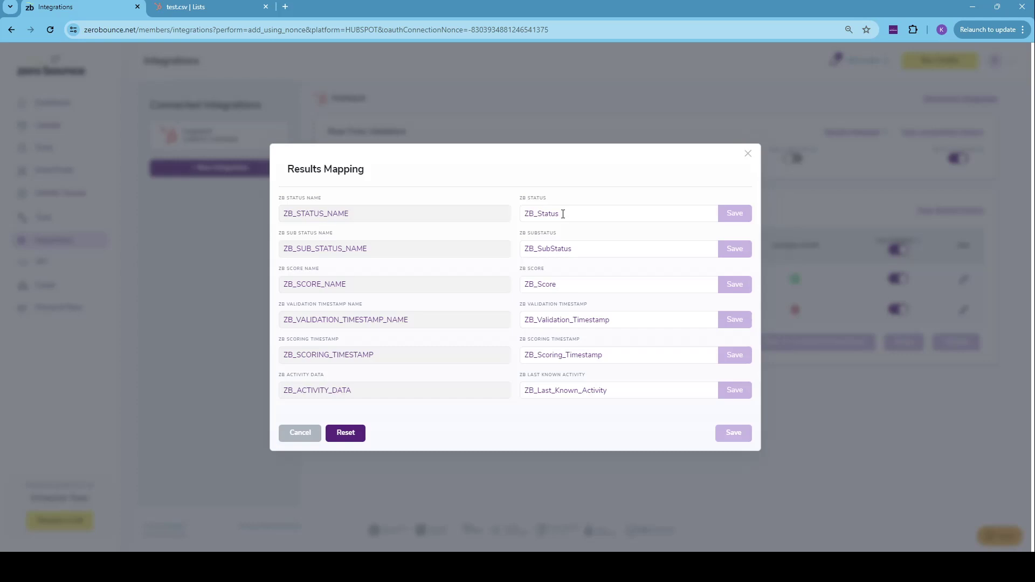
left_click(747, 153)
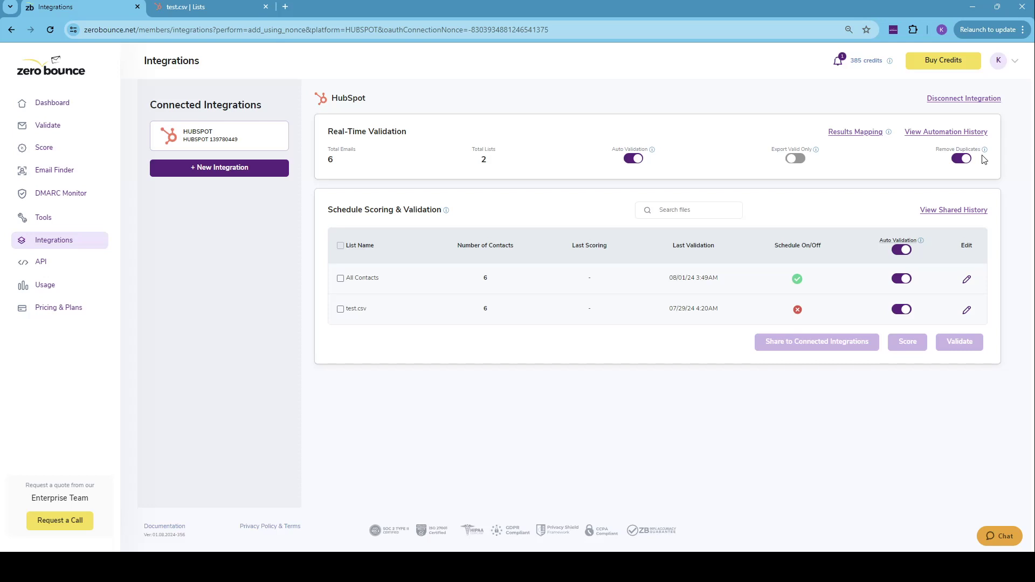
left_click(938, 134)
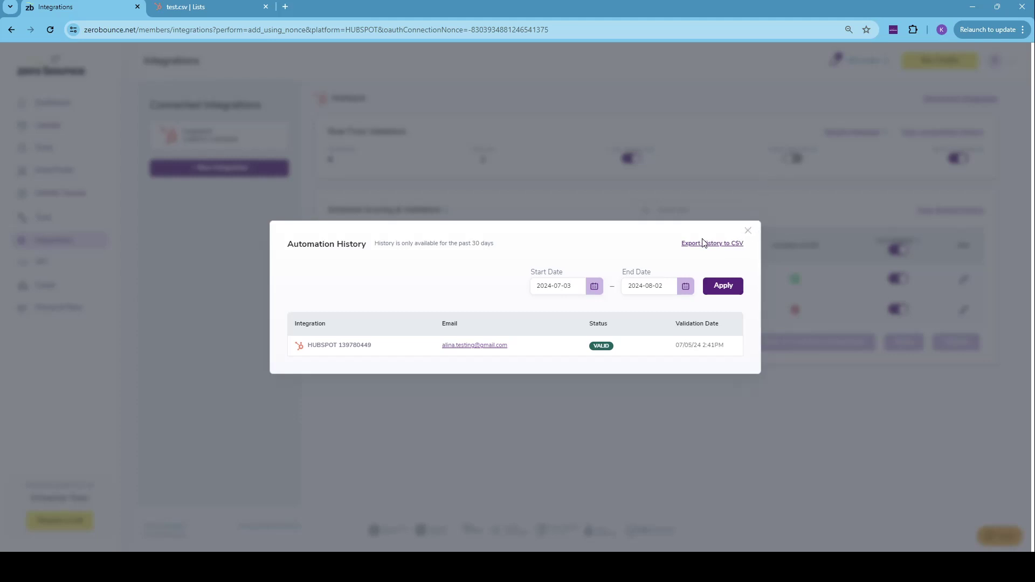
left_click(748, 231)
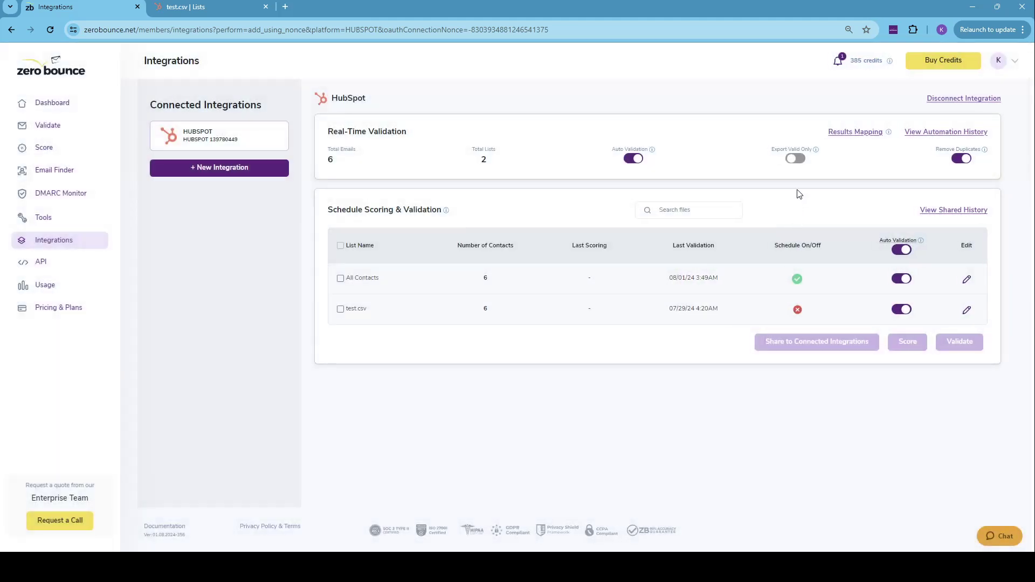
left_click(925, 210)
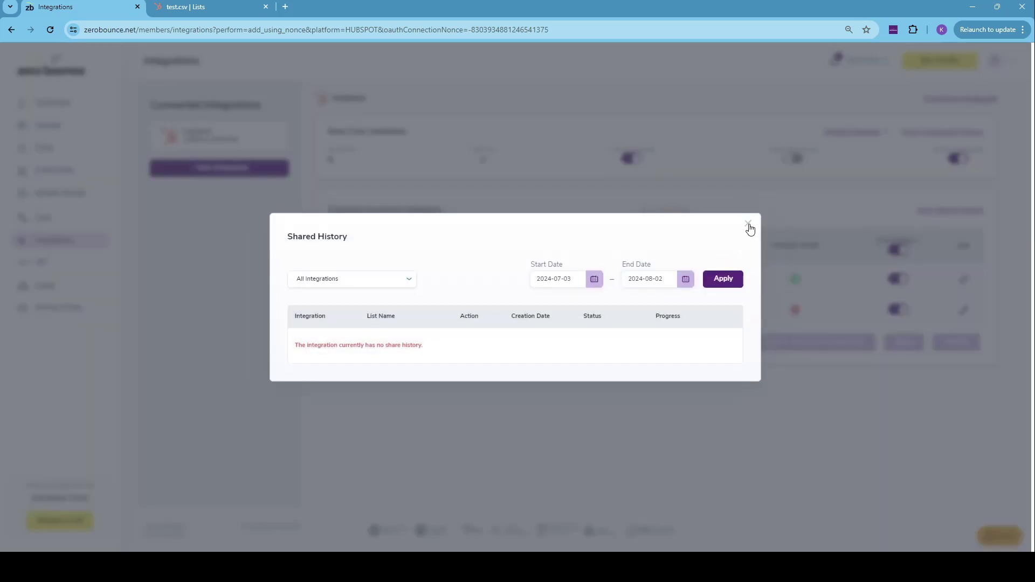
left_click(749, 228)
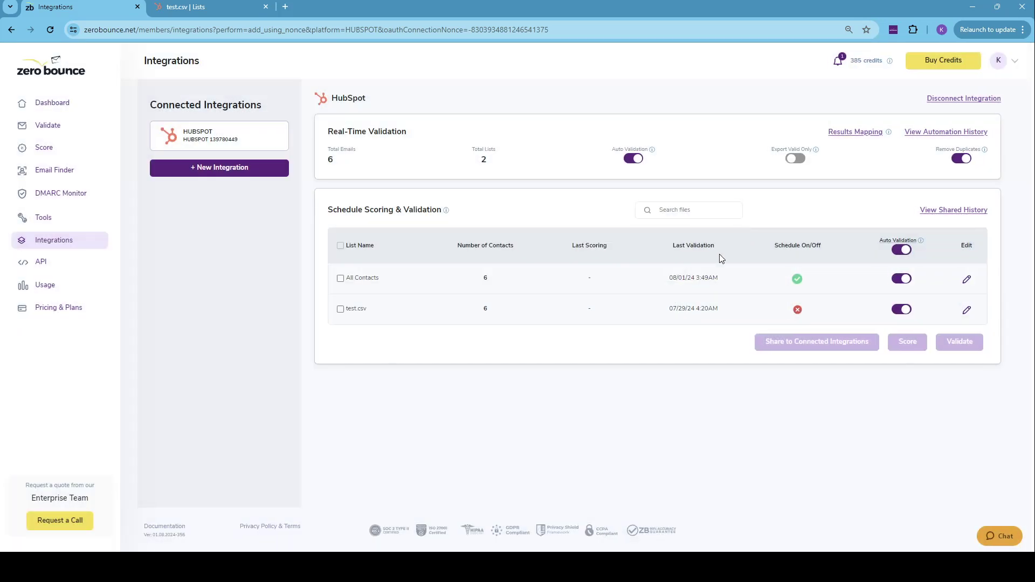
left_click(967, 281)
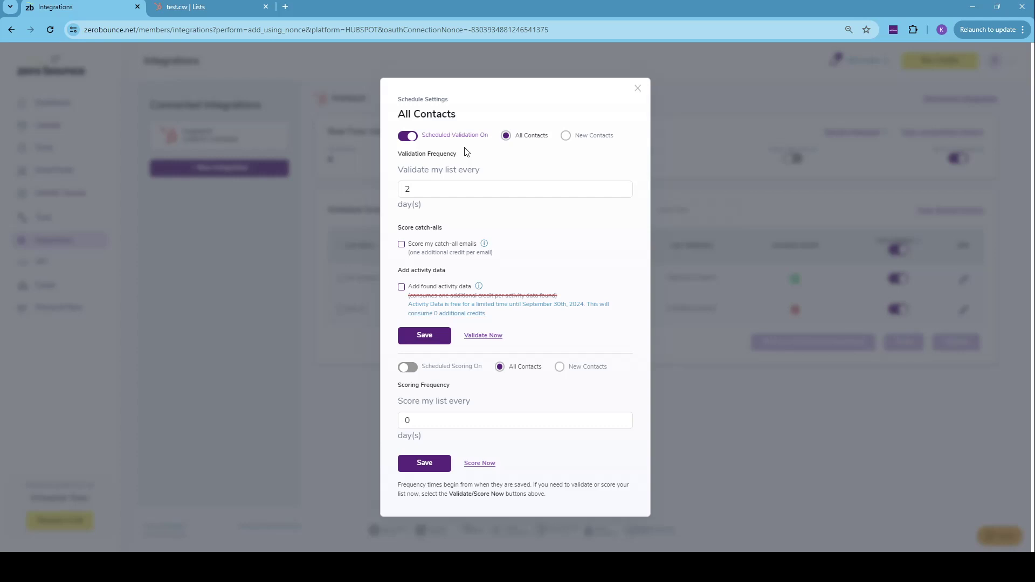
left_click(443, 189)
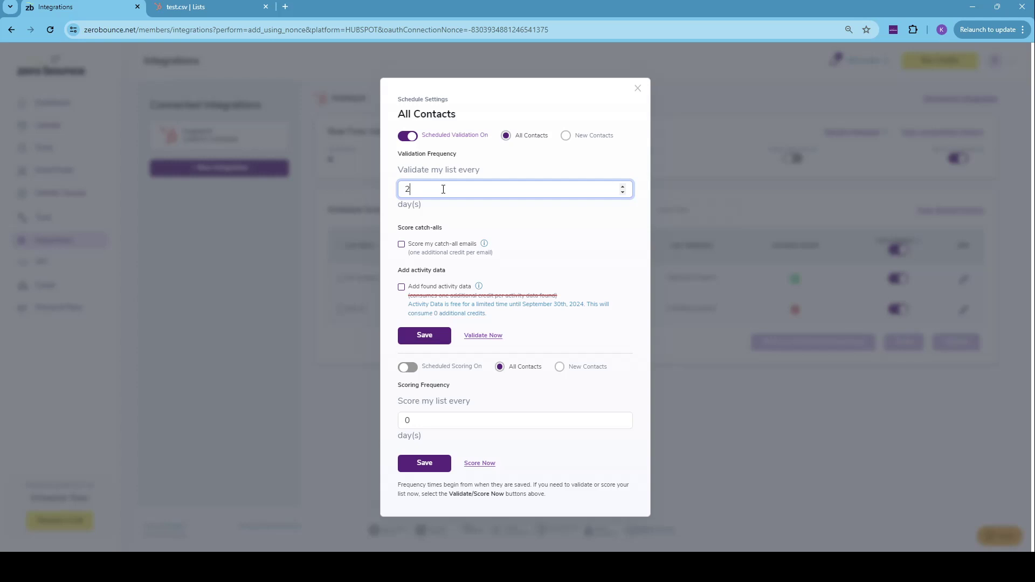
left_click(538, 231)
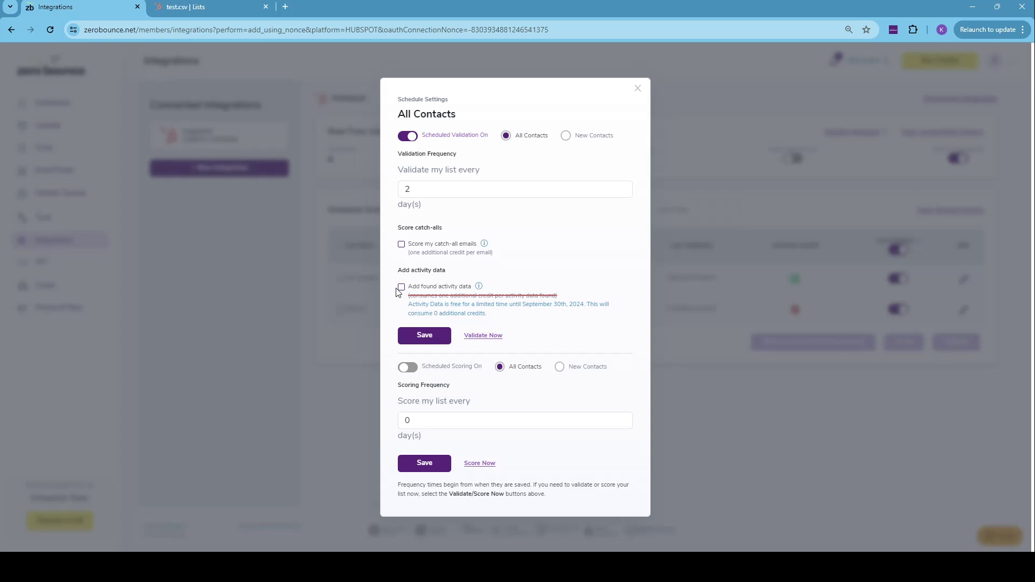
left_click(399, 287)
left_click(408, 367)
left_click(641, 92)
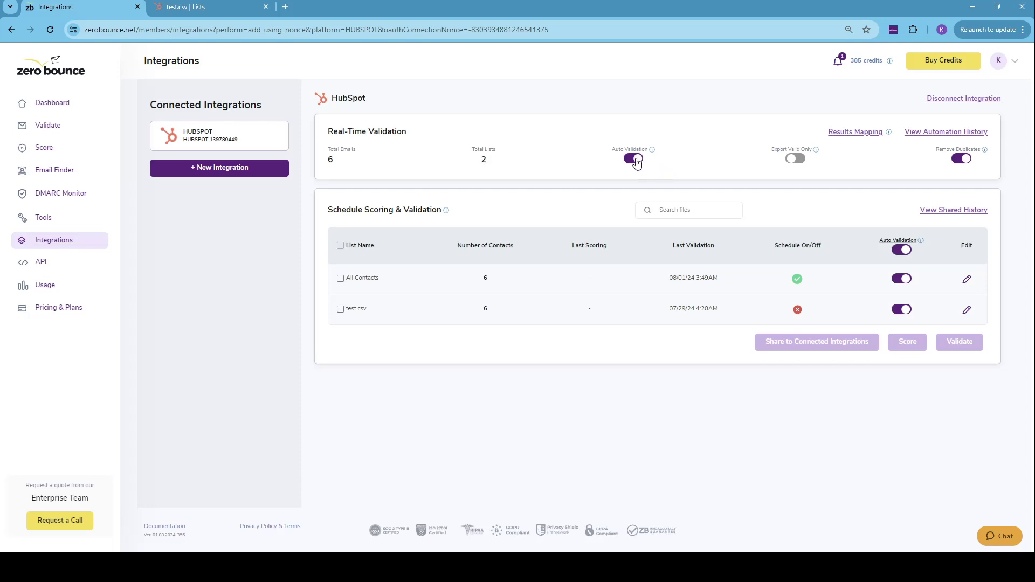
Turn off auto validation for All Contacts and test.csv, then select the test.csv list.
left_click(636, 161)
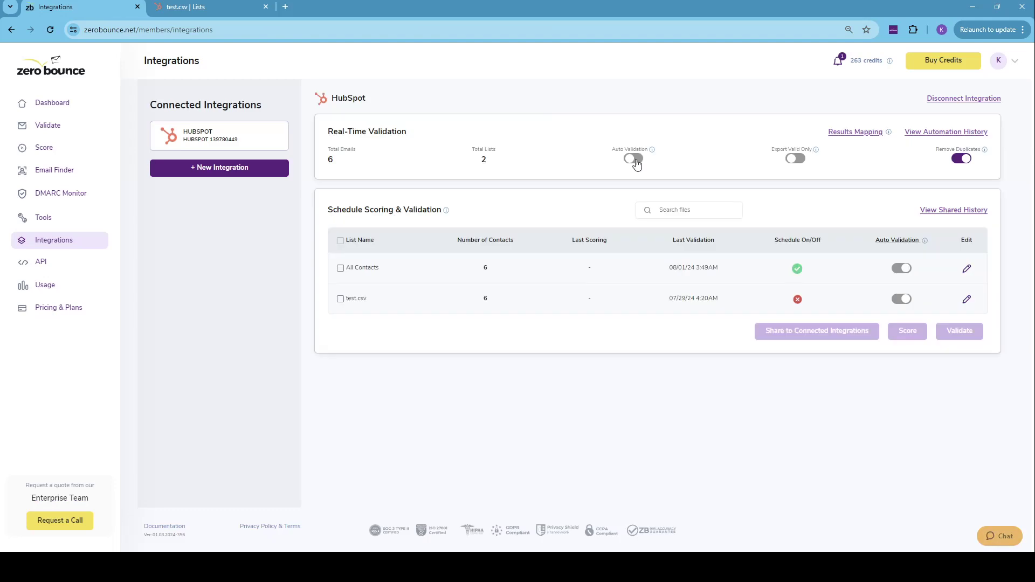
left_click(635, 158)
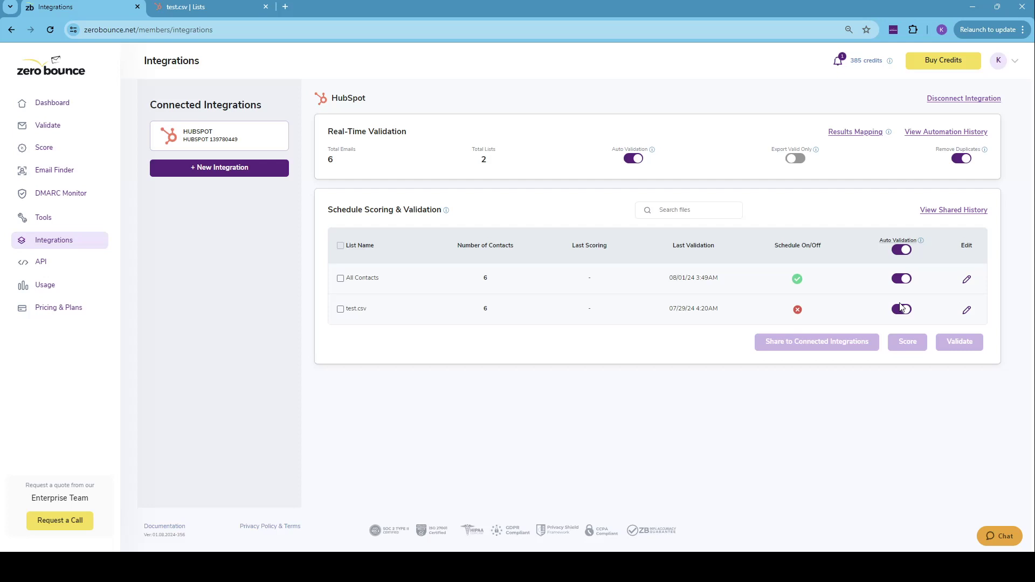
left_click(907, 250)
left_click(901, 279)
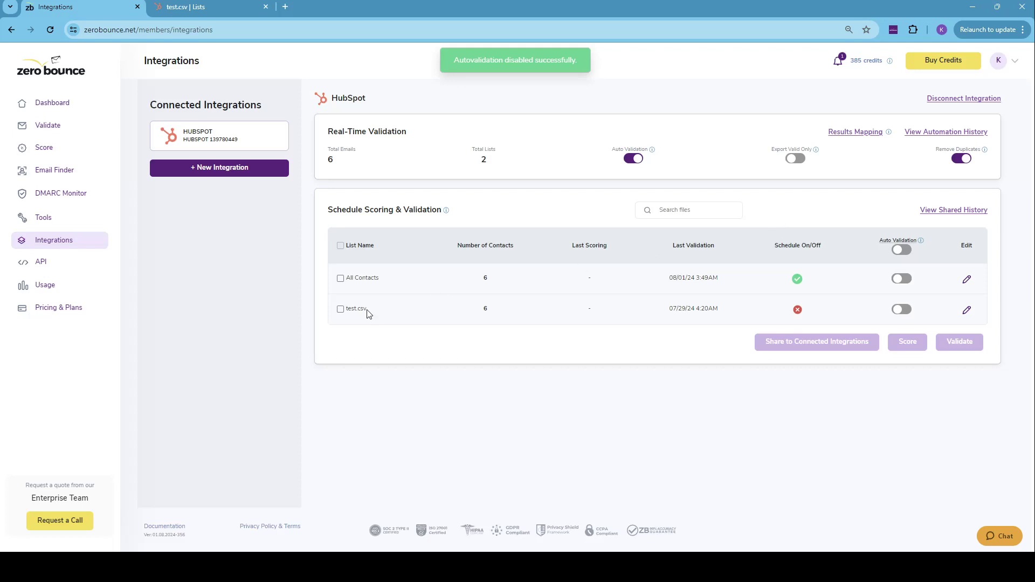
left_click(341, 311)
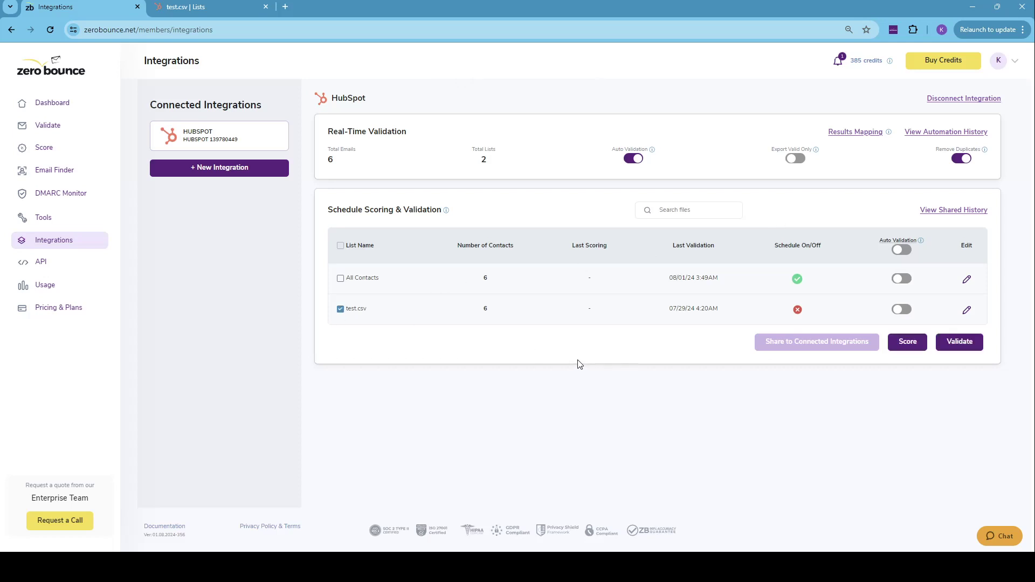
Open the validation options for test.csv, then dismiss the prompt without validating.
left_click(957, 345)
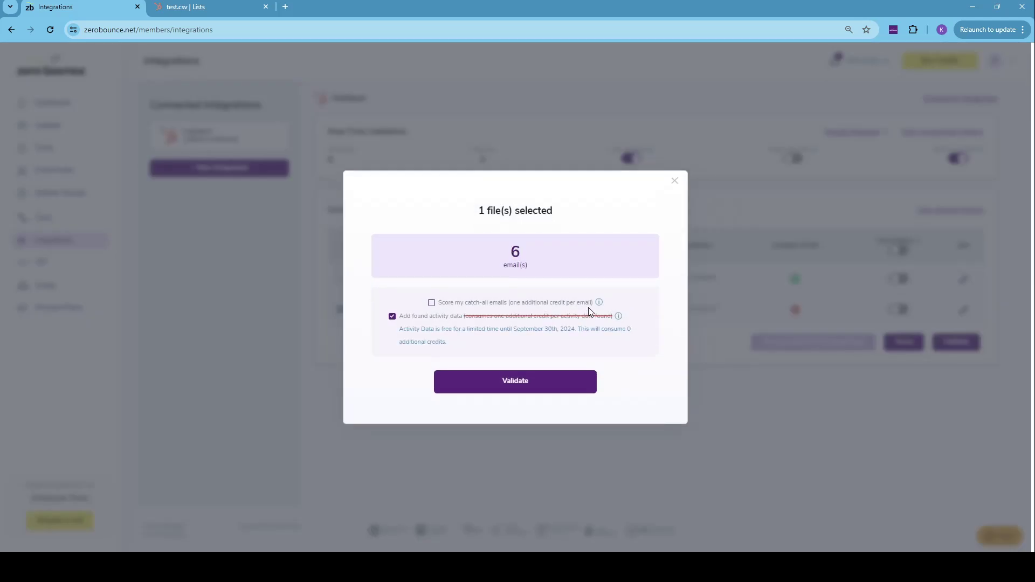
left_click_drag(499, 249, 557, 264)
left_click(557, 264)
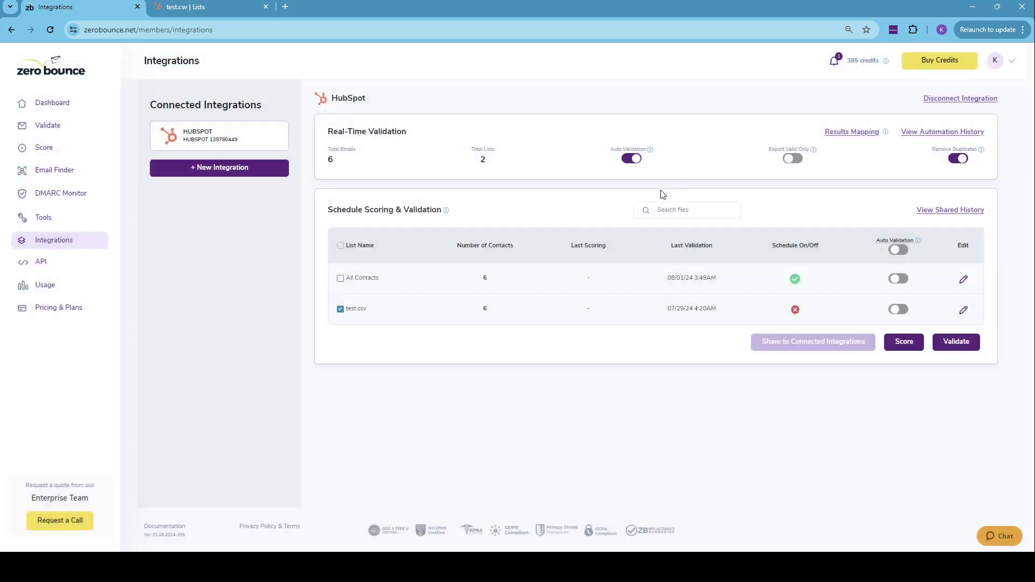
left_click(674, 181)
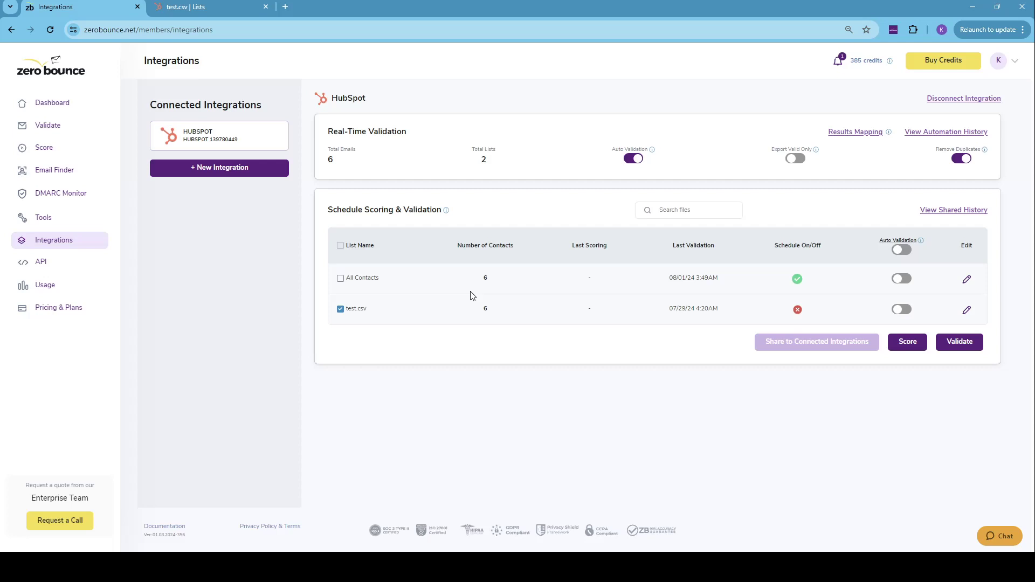
Validate the test.csv list with 'Score my catch-all emails' enabled.
left_click(950, 347)
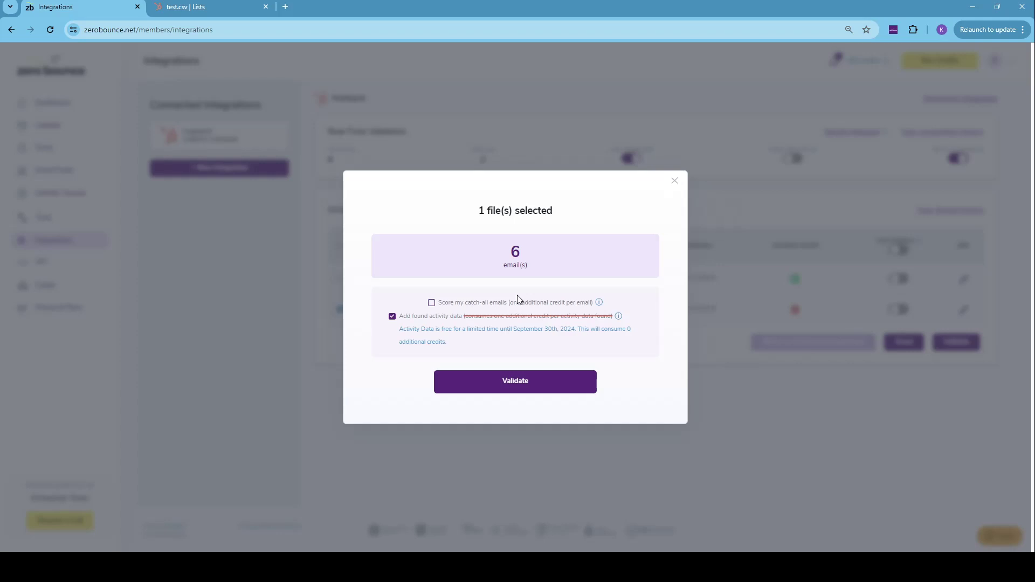
left_click(432, 304)
left_click(513, 385)
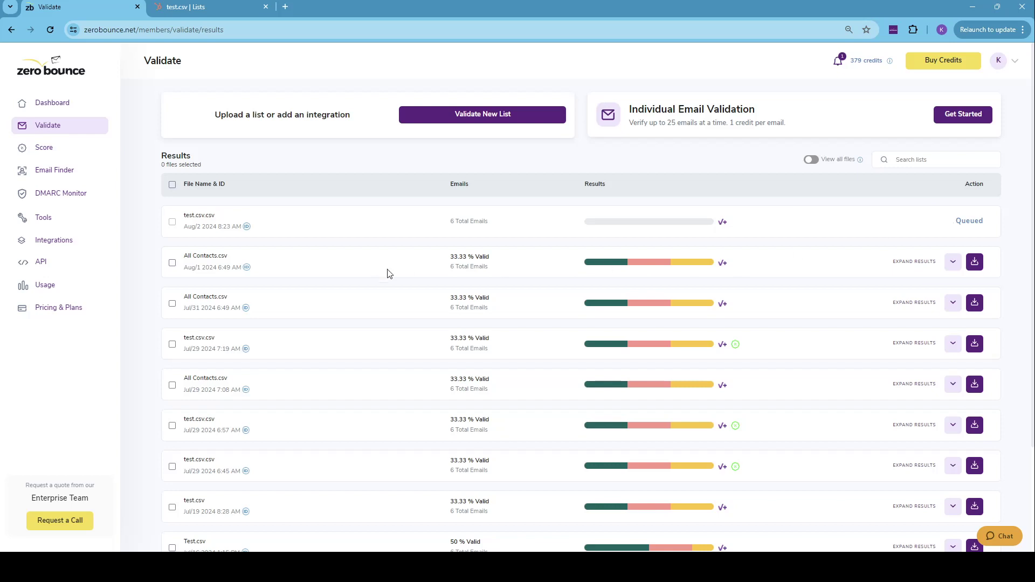
Check the HubSpot shared history, still empty, then refresh the Validate results list.
left_click(51, 243)
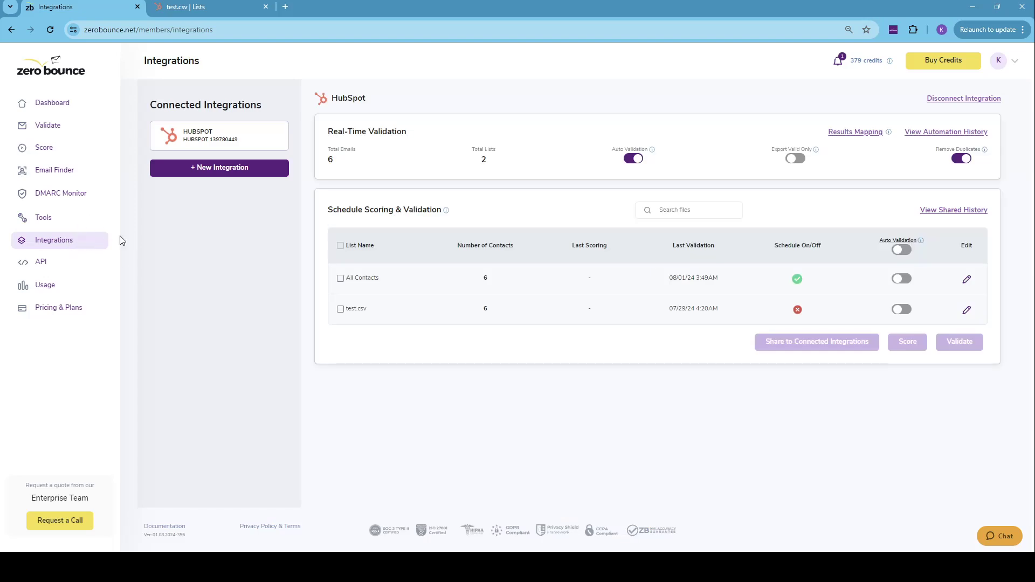
left_click(954, 210)
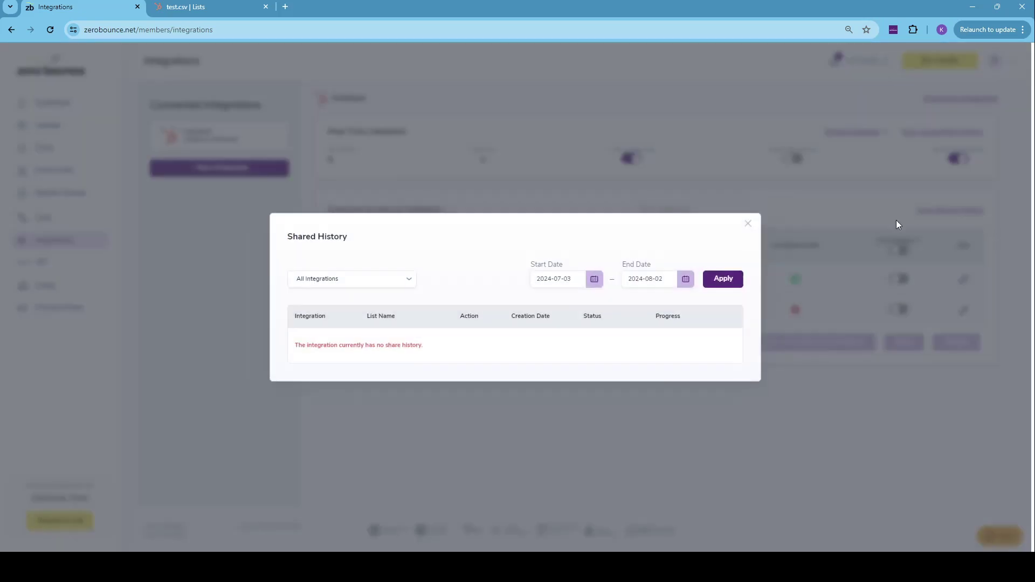
left_click(749, 224)
left_click(65, 127)
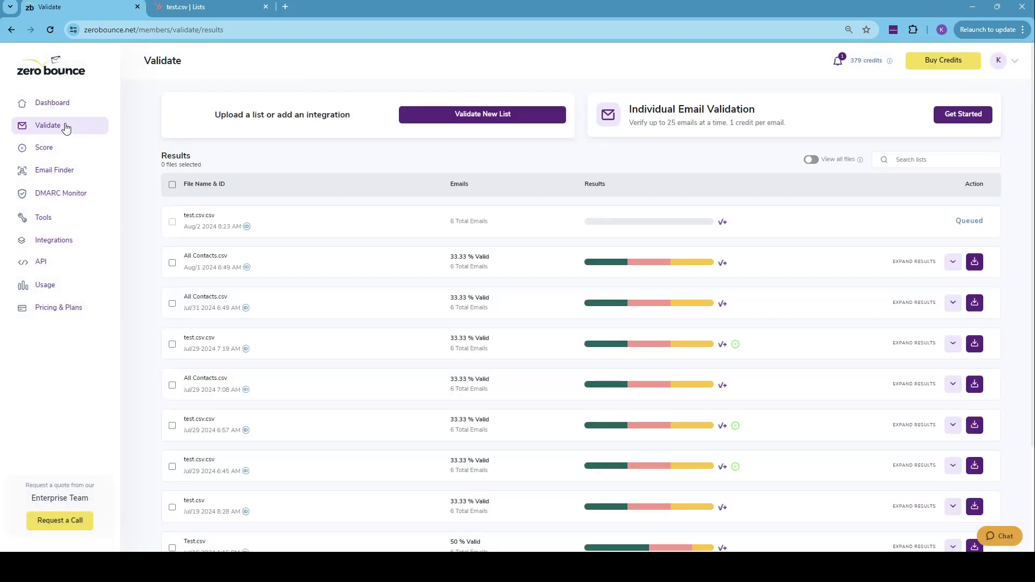
left_click(54, 29)
Back on the HubSpot integration page, recheck the shared history and select test.csv.
left_click(44, 243)
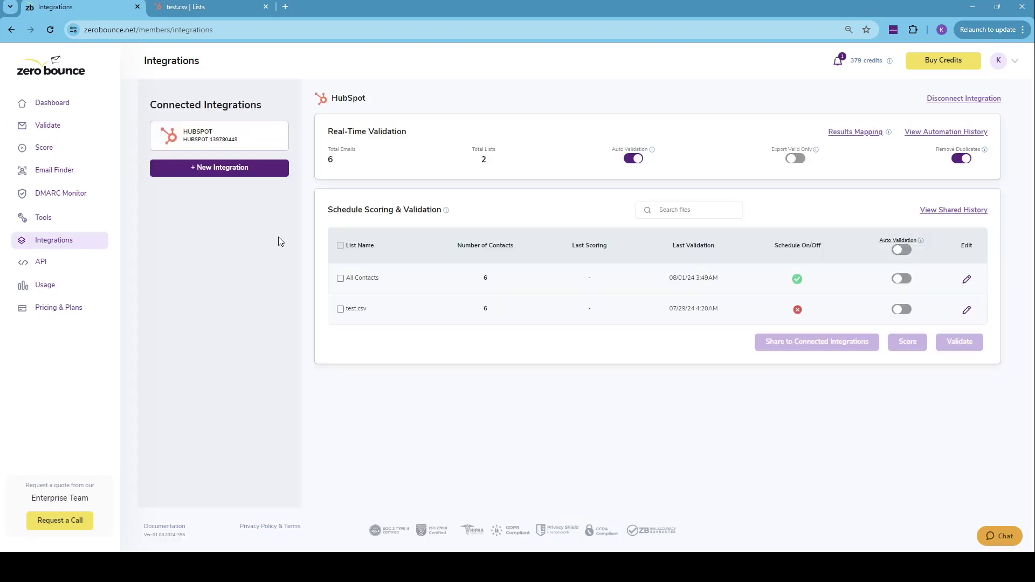
left_click(953, 210)
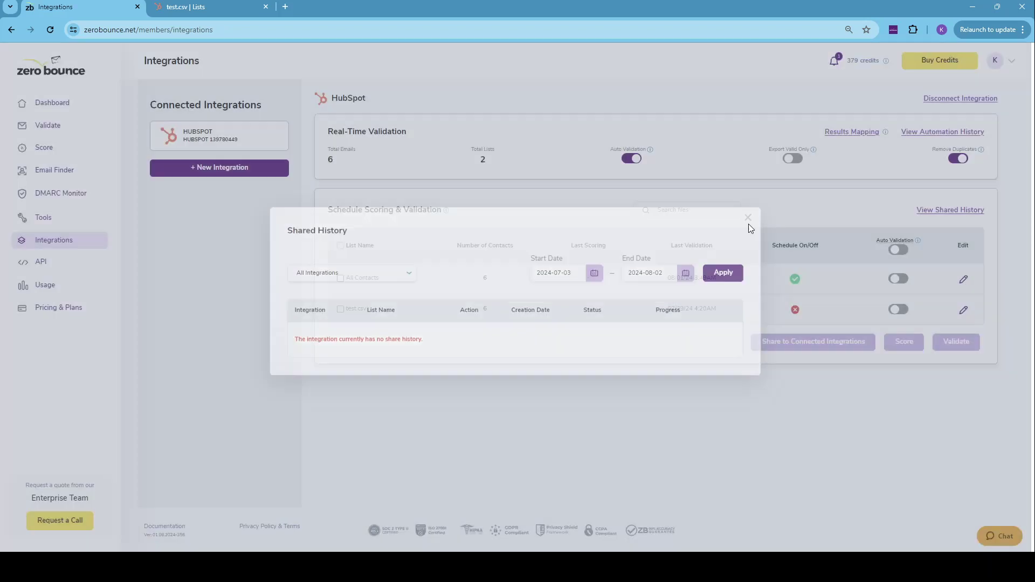
left_click(748, 218)
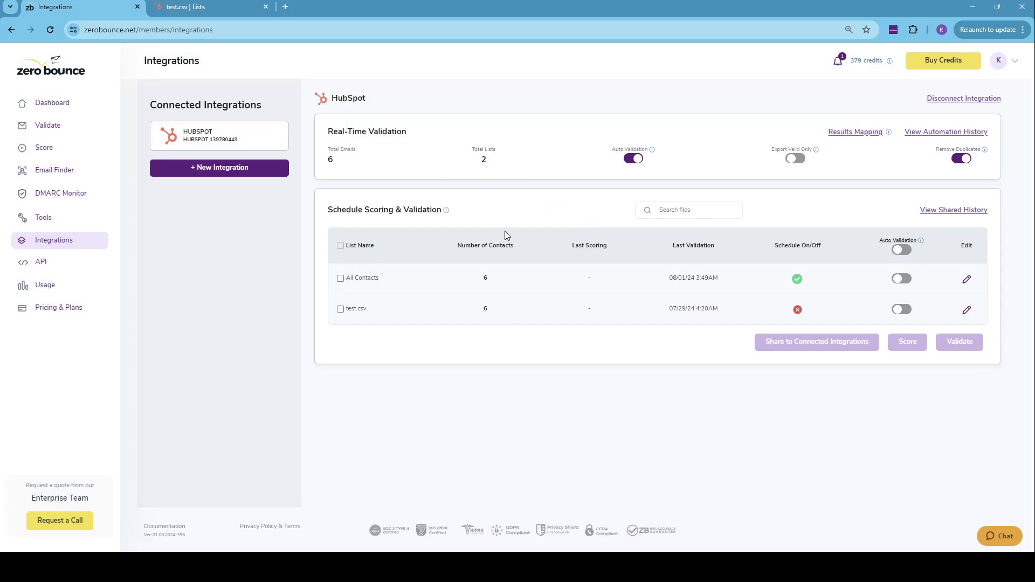
left_click(340, 309)
Start scoring the test.csv list, then check the Validate results page.
left_click(908, 341)
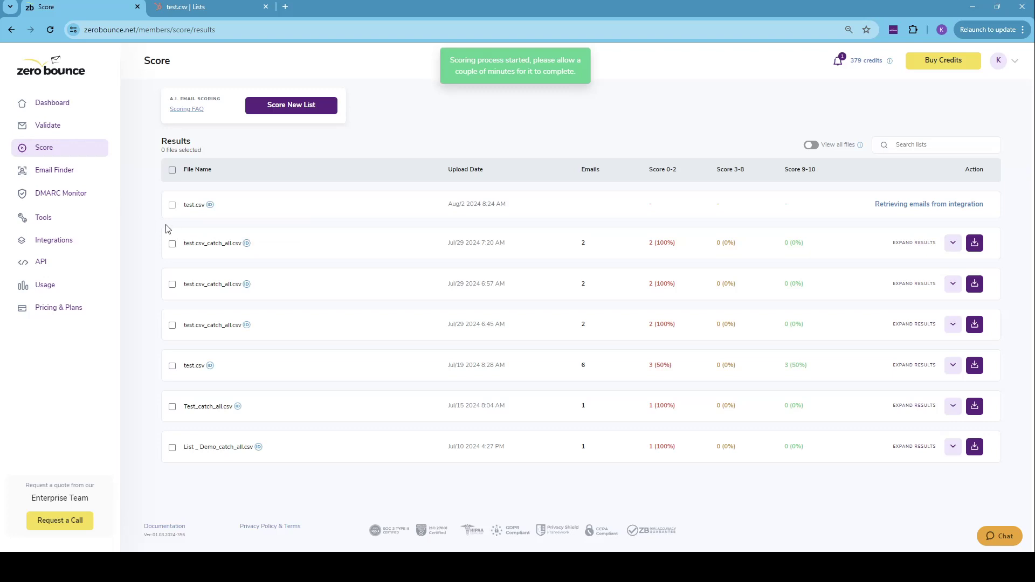
left_click(48, 129)
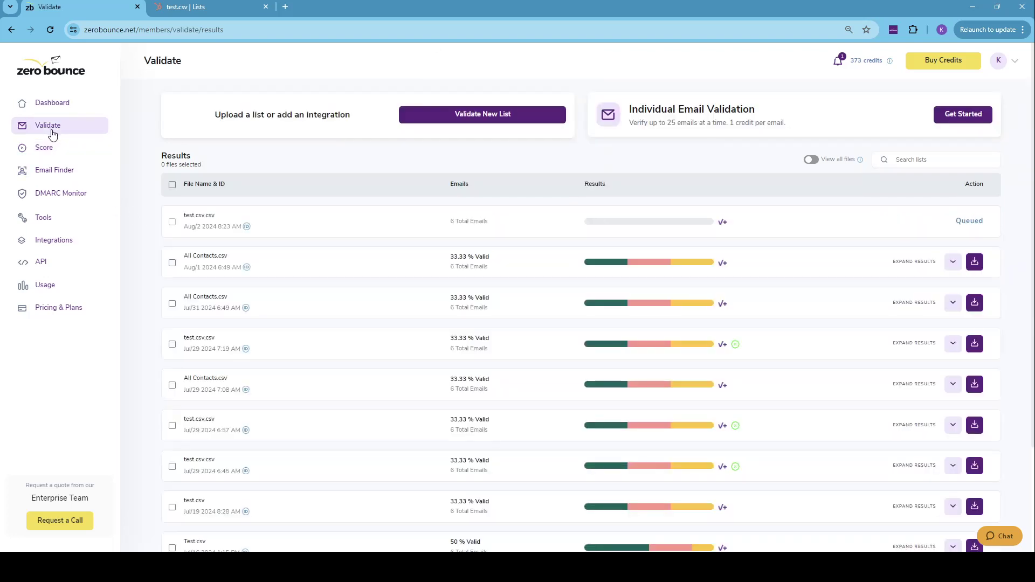
Open the HubSpot shared history and inspect the test.csv SCORE row's details and status.
left_click(51, 241)
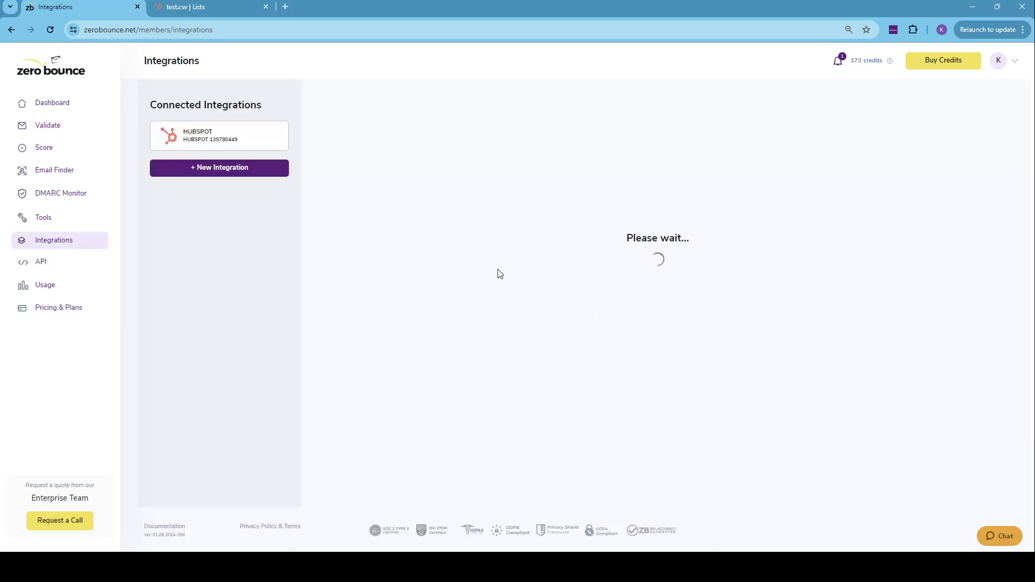
left_click(947, 211)
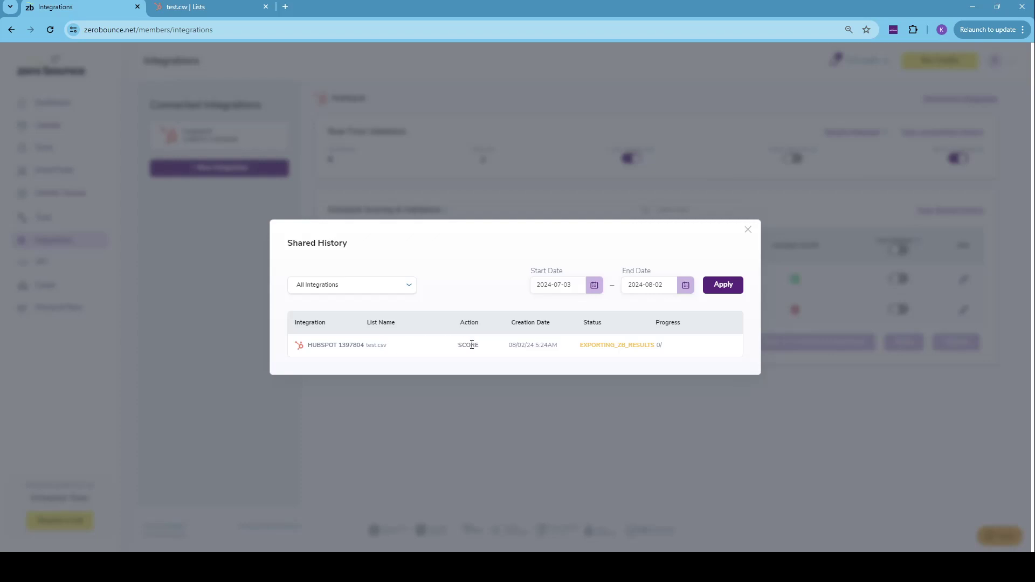
left_click_drag(296, 322, 357, 342)
left_click(329, 344)
left_click(357, 344)
left_click_drag(367, 322, 384, 346)
left_click(408, 356)
double_click(464, 324)
double_click(473, 346)
left_click(491, 354)
left_click_drag(509, 322, 560, 330)
left_click(560, 330)
left_click(611, 357)
Reopen the shared history to confirm the score job reads EXPORTED 6/6, then close it.
left_click(748, 230)
left_click(953, 211)
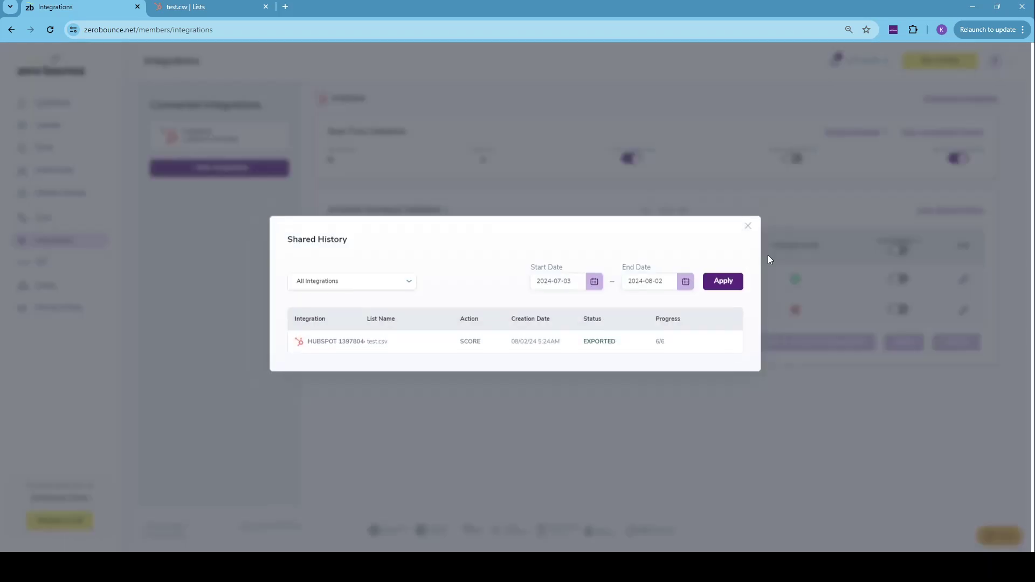
double_click(596, 345)
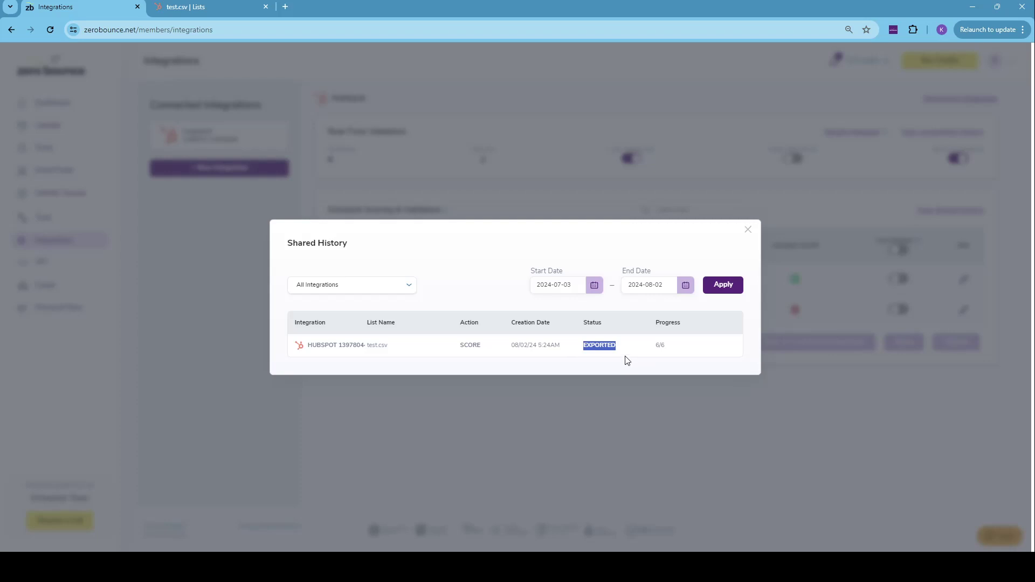
left_click(749, 231)
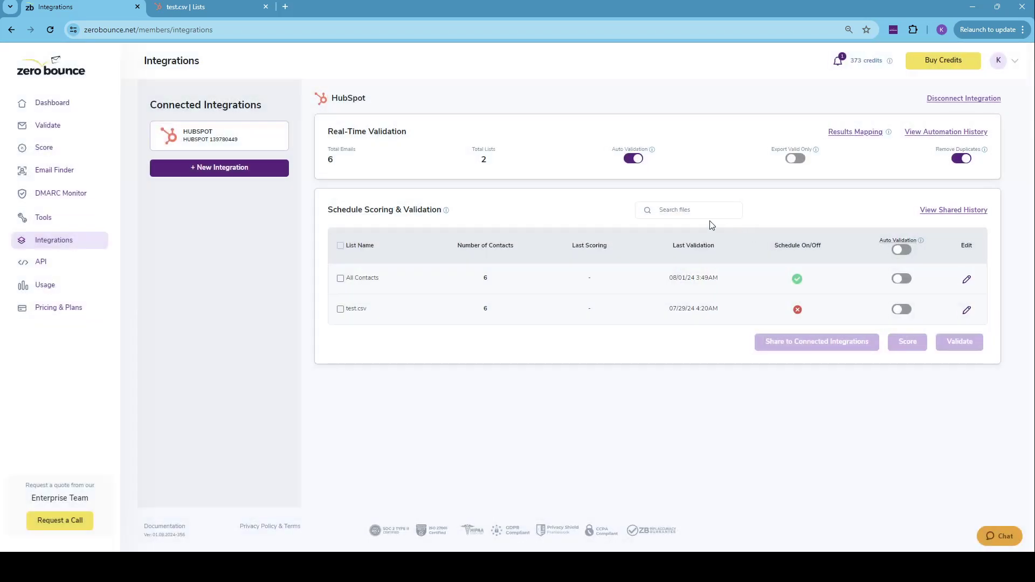
Open one test contact's record from HubSpot's All contacts view of 6 records.
left_click(197, 6)
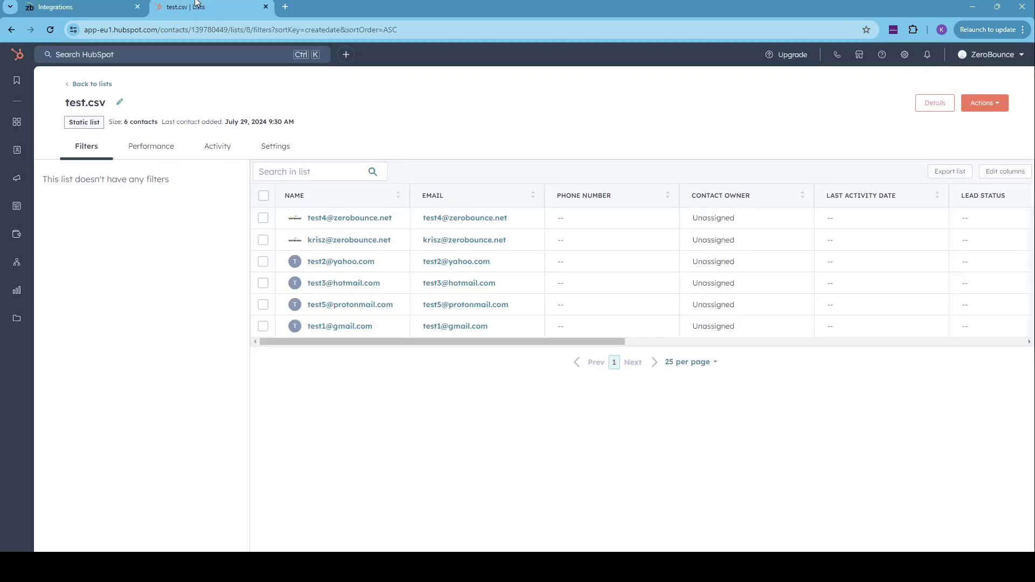
mouse_move(91, 150)
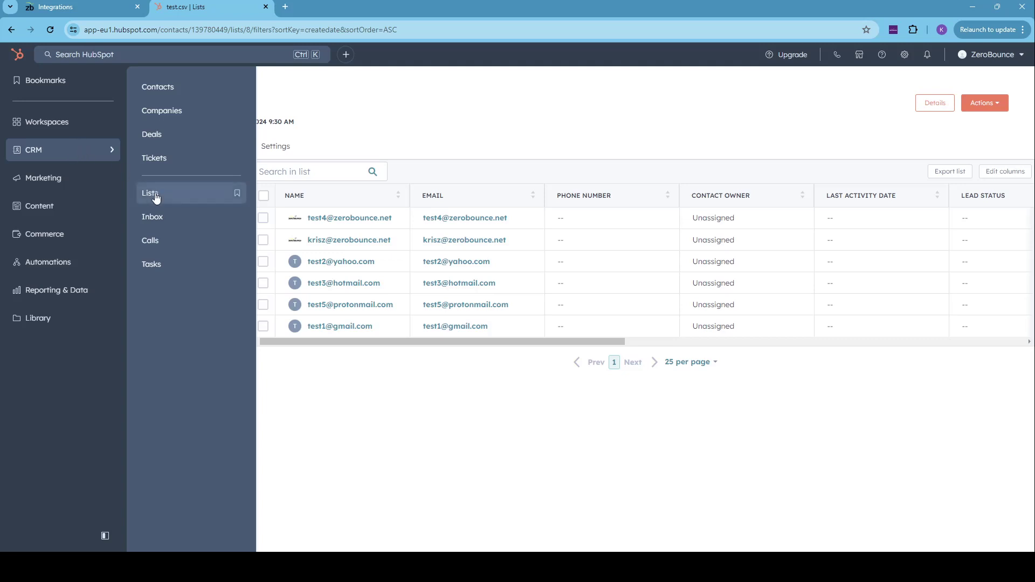
left_click(162, 90)
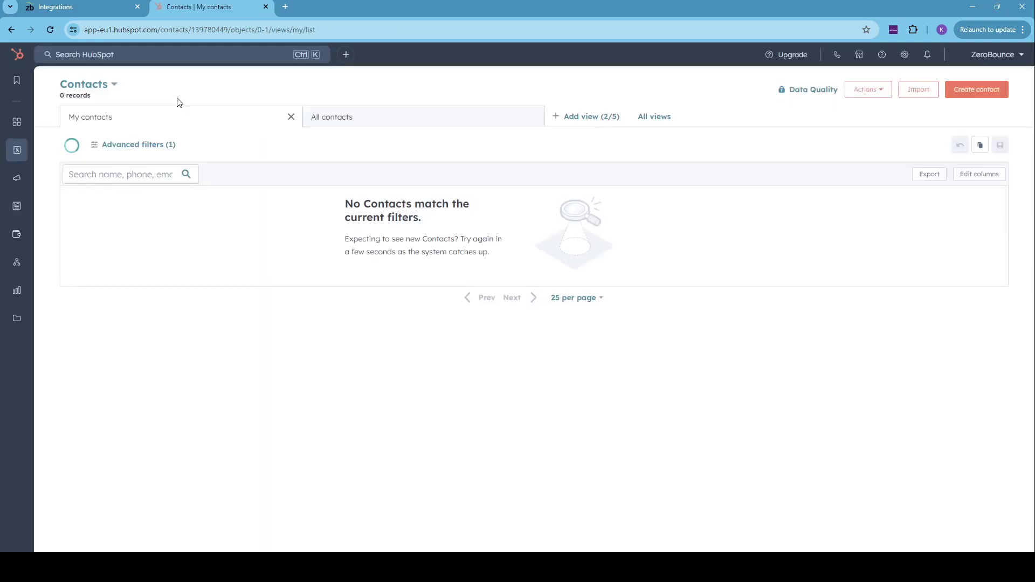
left_click(348, 125)
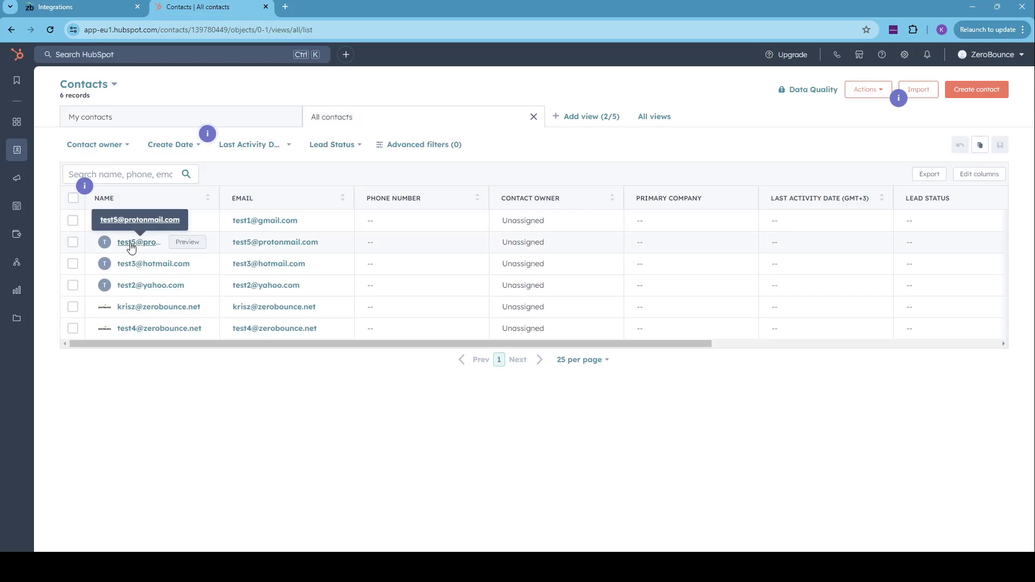
left_click(136, 244)
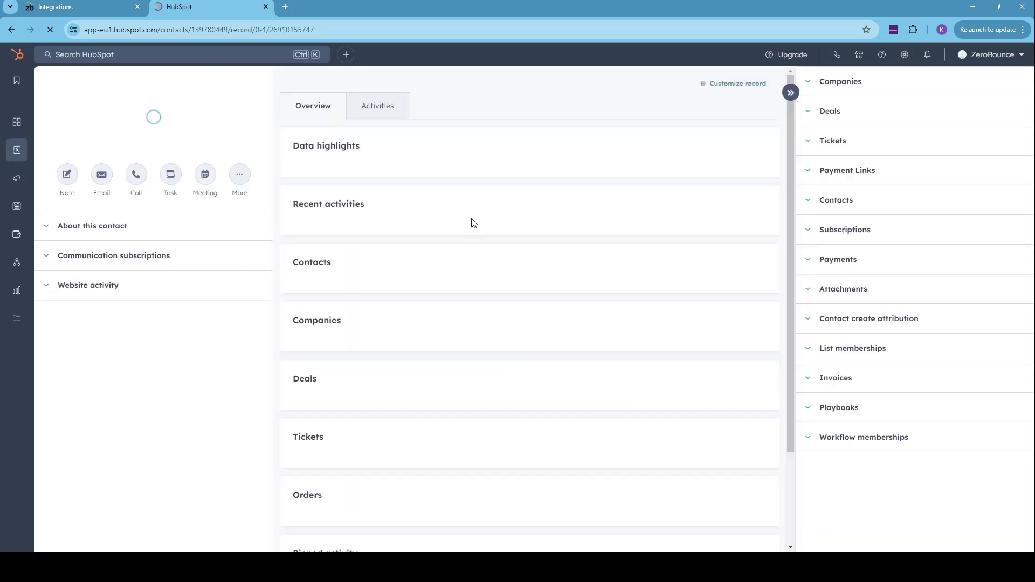
View all the contact's properties, confirm ZB_Status valid and ZB_Score 2, then collapse Email information.
left_click(233, 86)
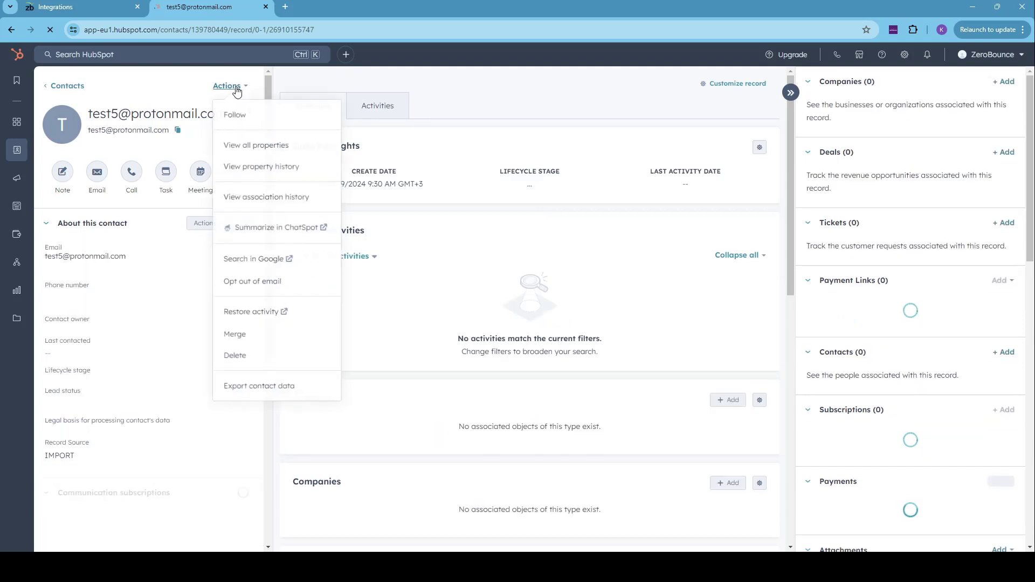
left_click(273, 145)
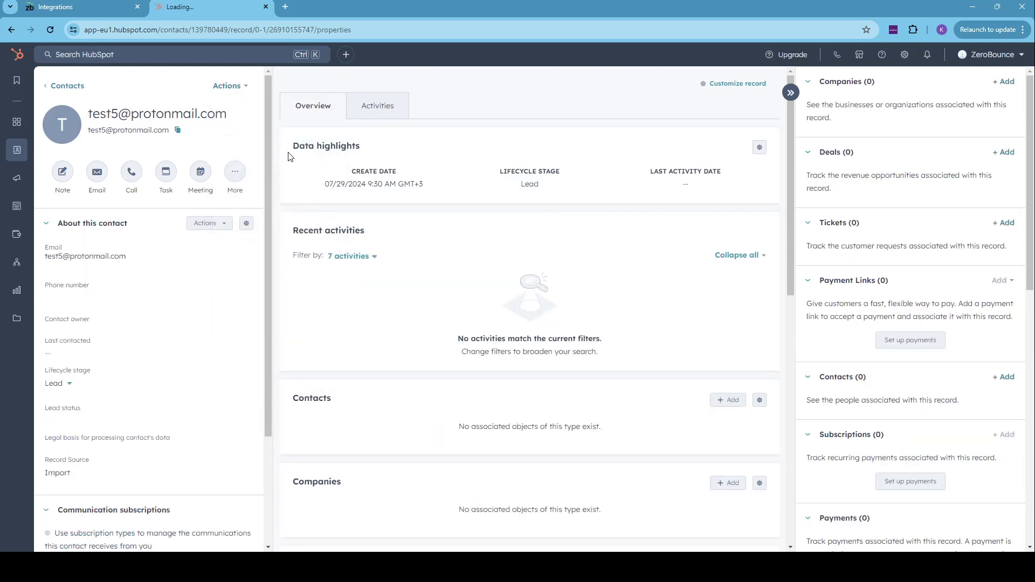
scroll(576, 307, "down", 4)
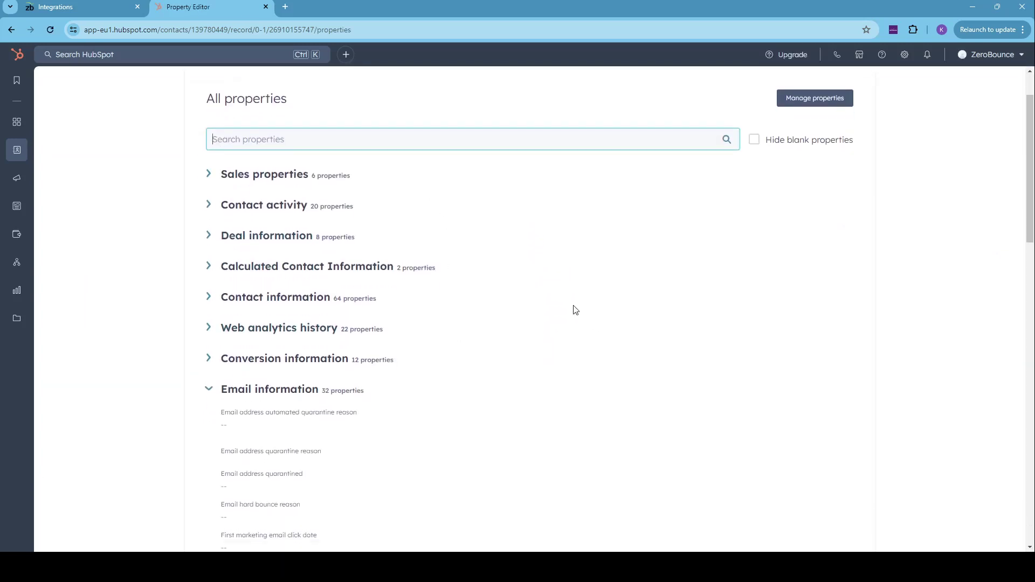
left_click_drag(1032, 232, 1033, 473)
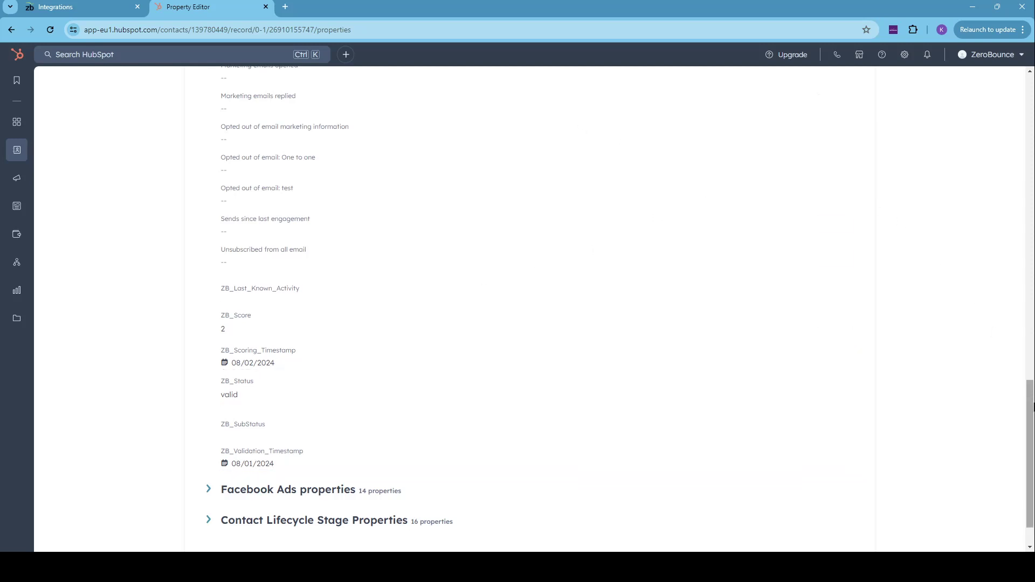
mouse_move(1032, 406)
left_mouse_down()
mouse_move(1031, 245)
mouse_move(1029, 414)
left_mouse_up()
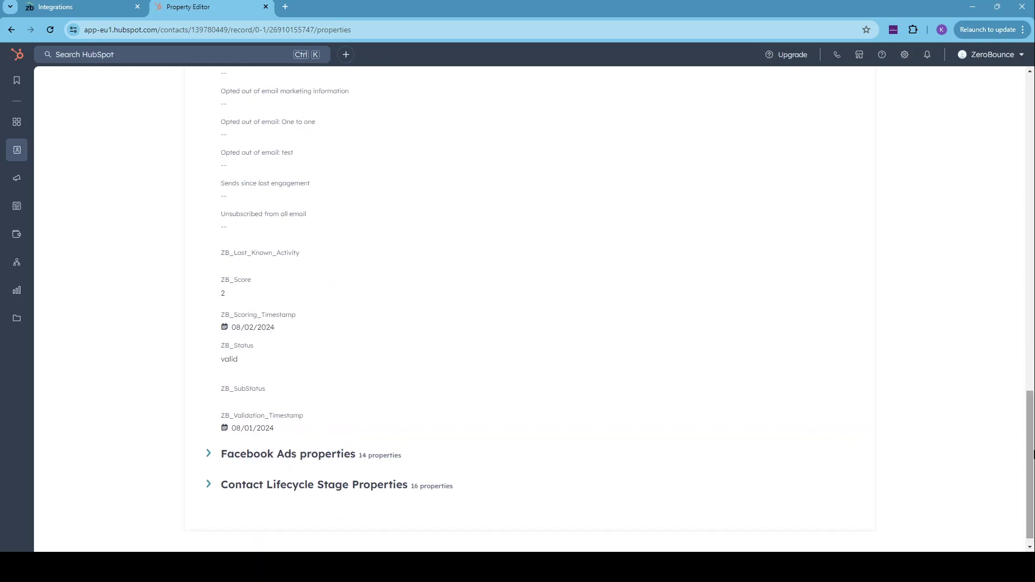
left_click_drag(1034, 454, 1034, 199)
left_click(270, 266)
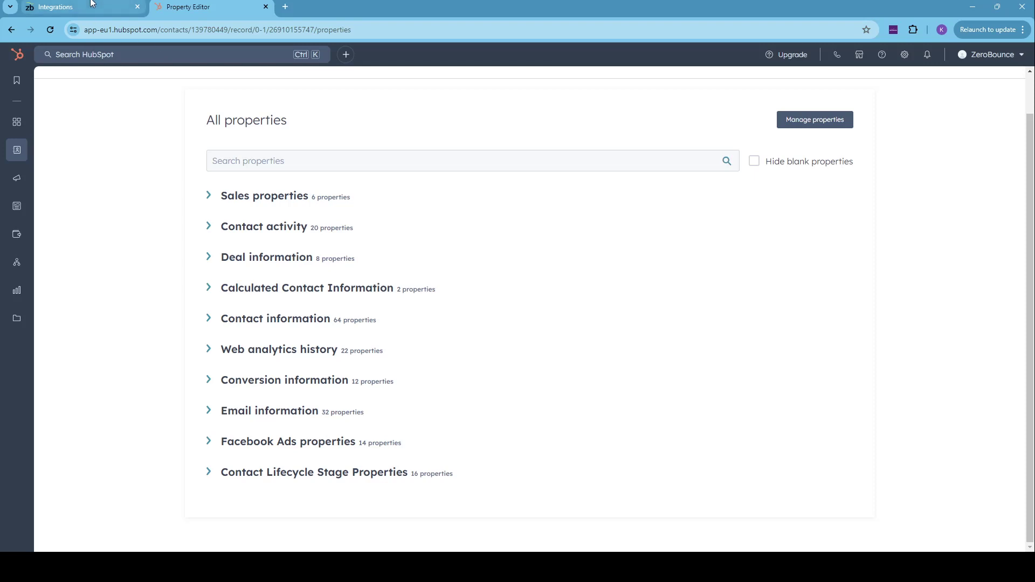
Open the test.csv list from HubSpot's CRM Lists overview.
mouse_move(8, 139)
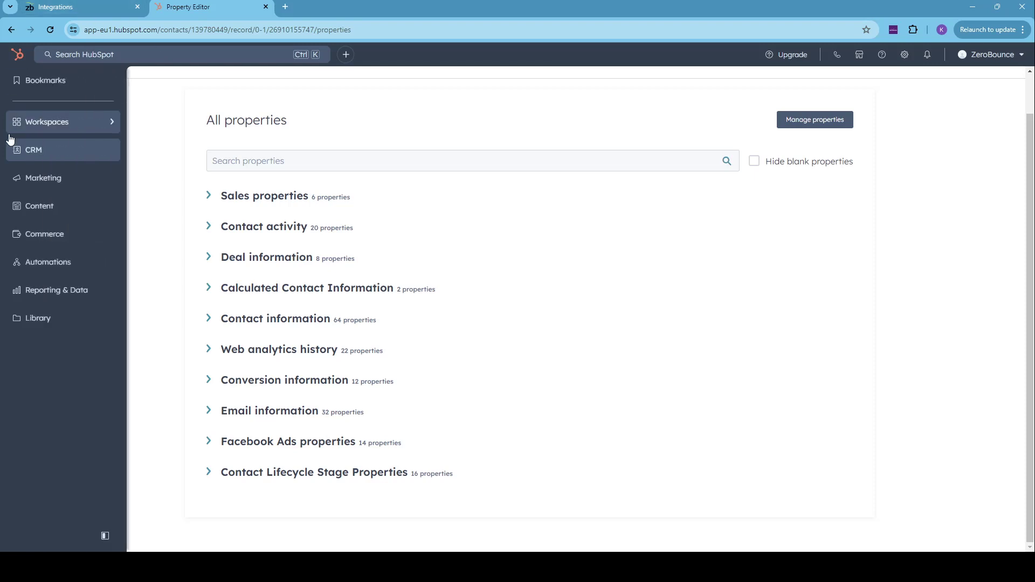
left_click(35, 150)
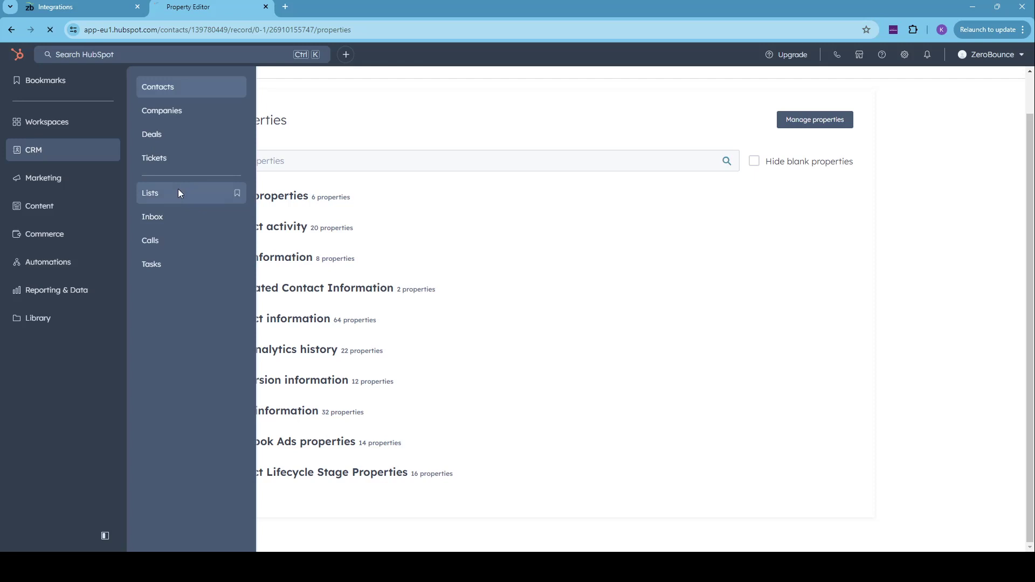
left_click(180, 193)
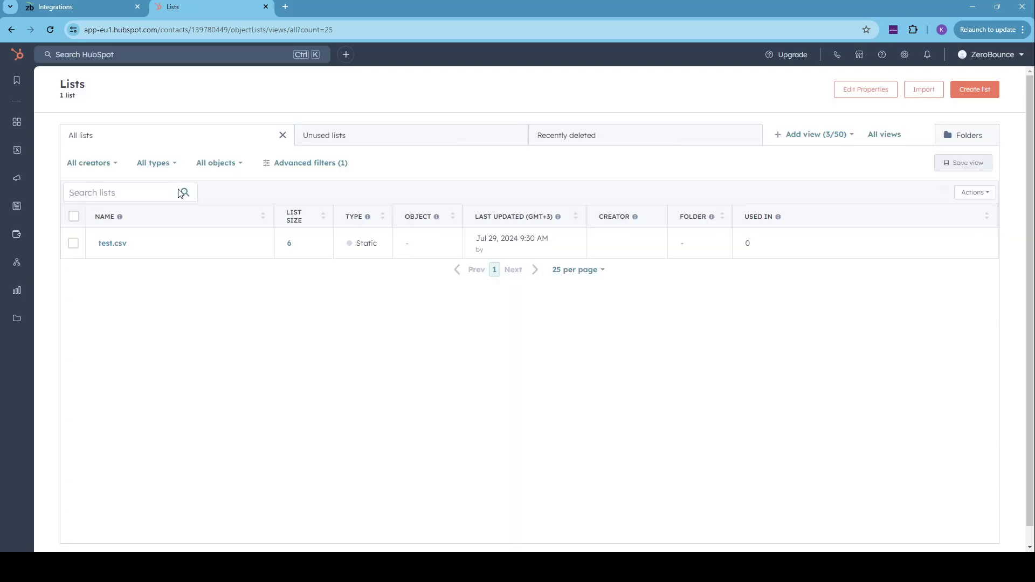
mouse_move(164, 238)
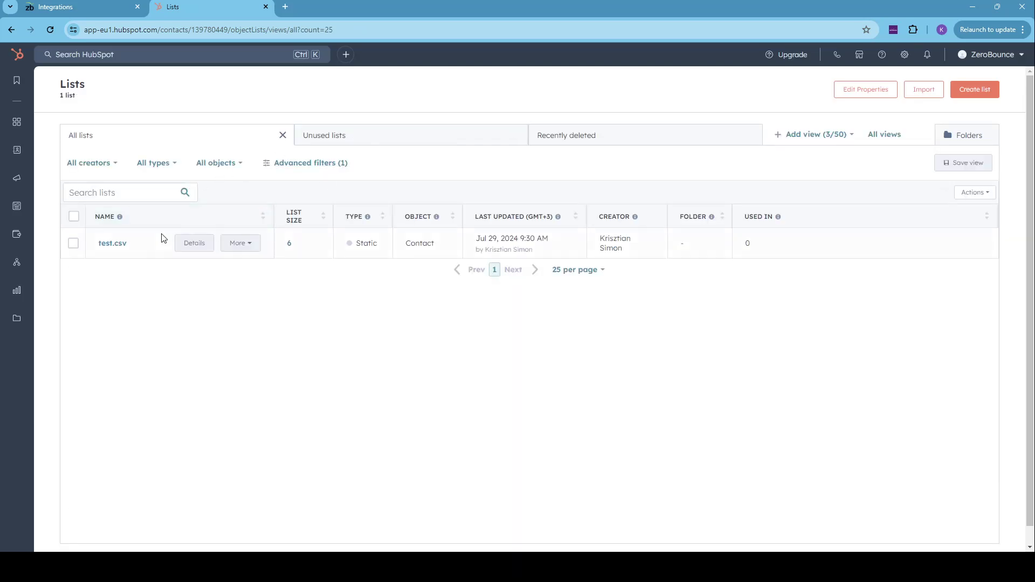
left_click(113, 244)
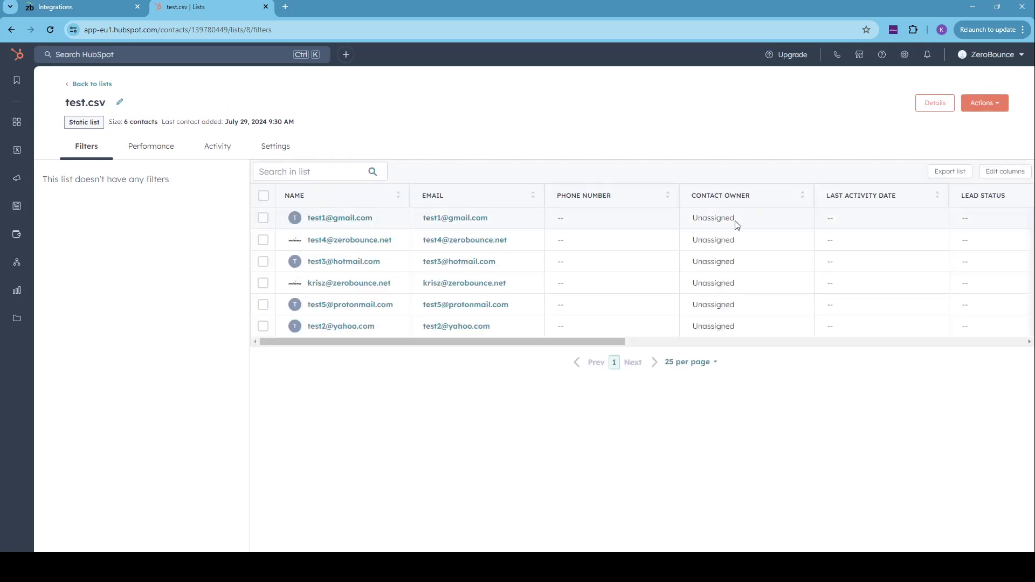
Add ZB_Last_Known_Activity to the list's columns and save the selection.
left_click(1005, 172)
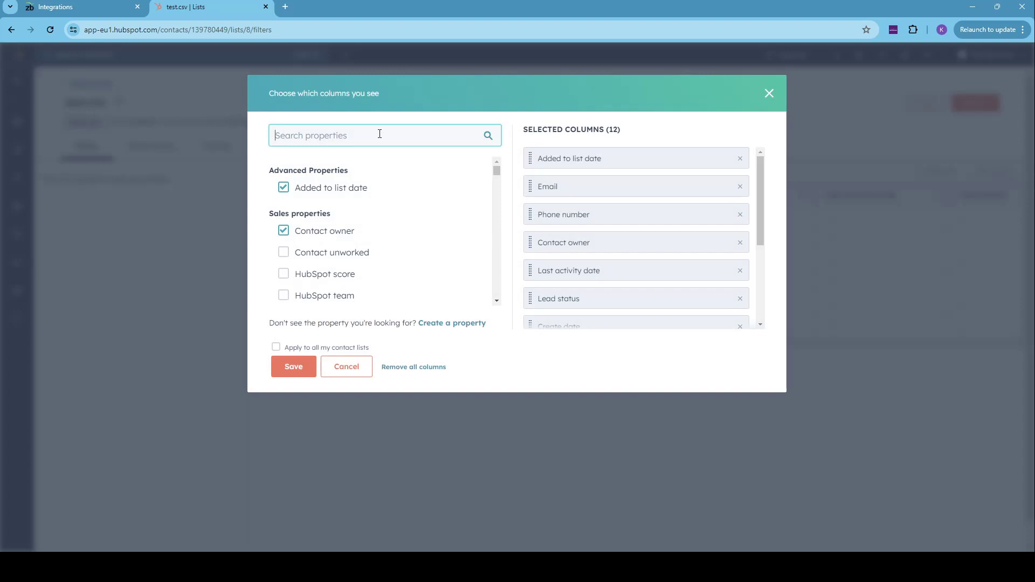
type("zb")
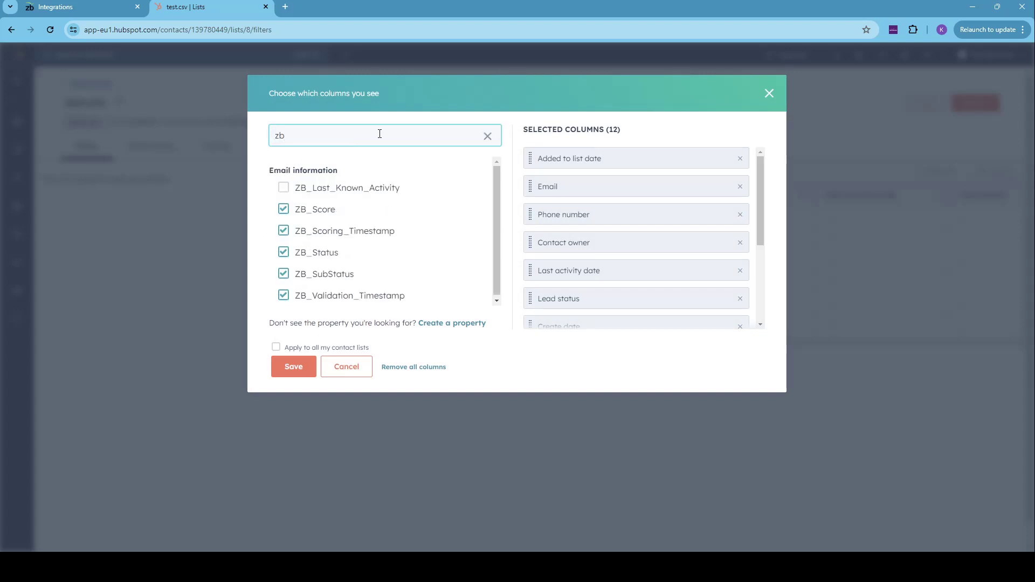
left_click(497, 199)
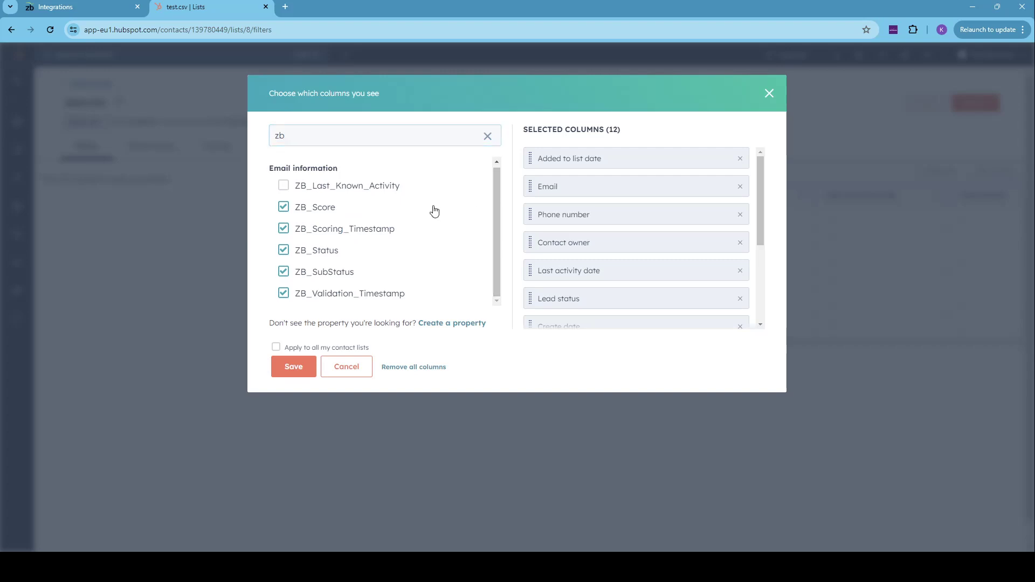
left_click(318, 186)
left_click(294, 366)
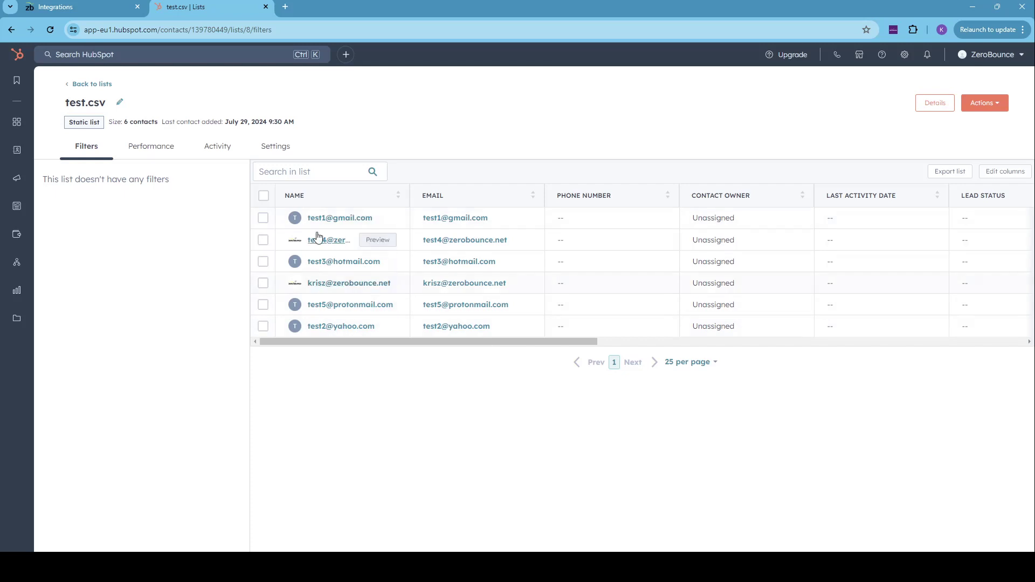
Scroll across the test.csv table to review ZB_STATUS, ZB_SUBSTATUS, ZB_SCORE and timestamp values.
left_click_drag(411, 341, 663, 338)
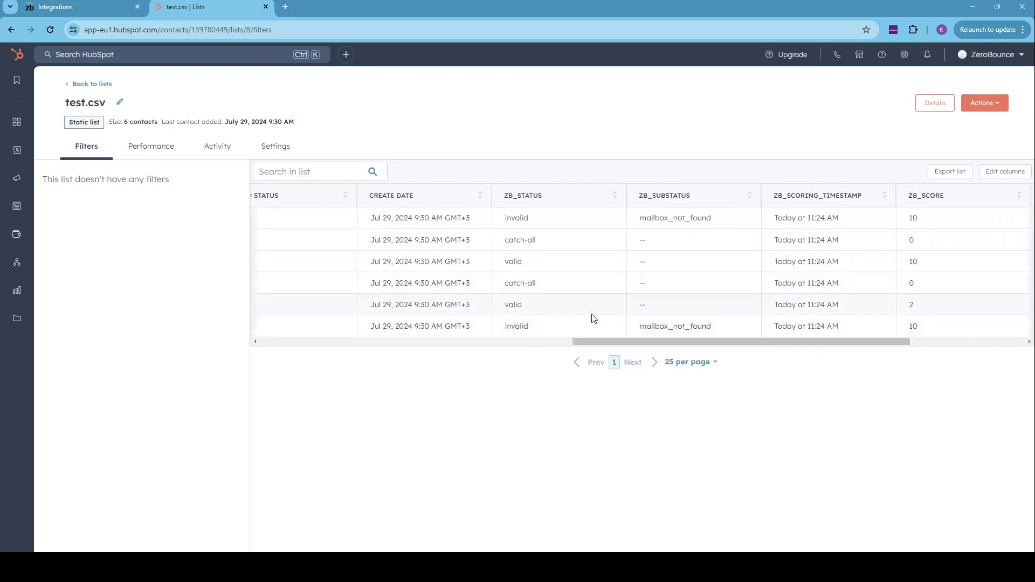
scroll(623, 345, "right", 1)
scroll(612, 343, "left", 1)
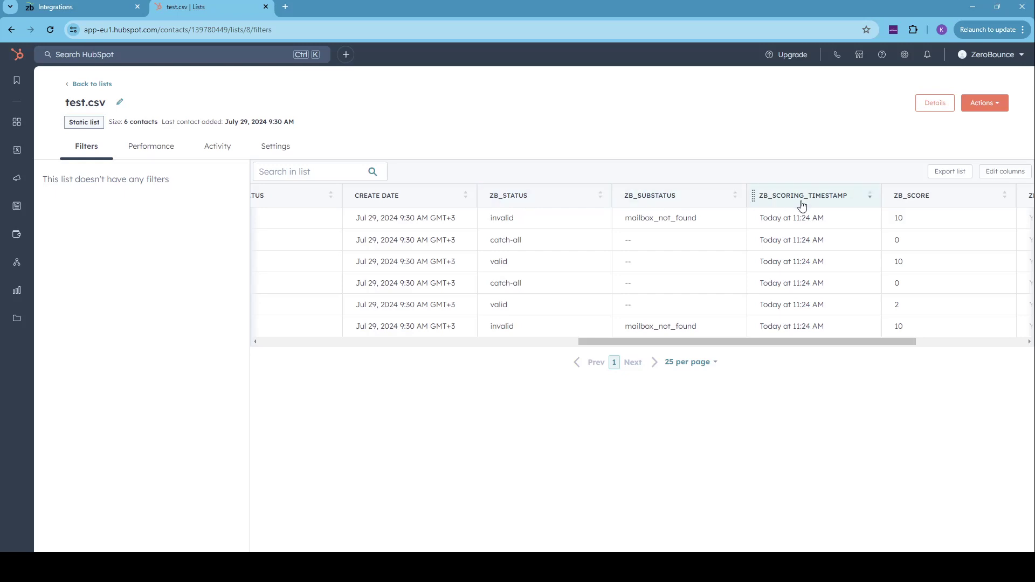
left_click_drag(733, 341, 887, 344)
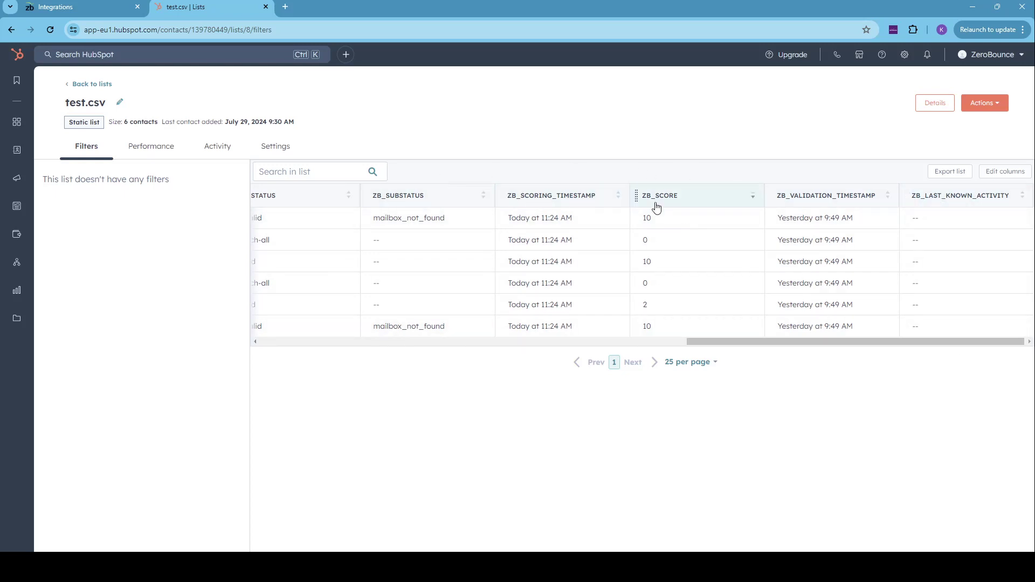
left_click_drag(793, 342, 367, 342)
Return to ZeroBounce's Integrations page showing the HubSpot lists and 372-credit balance.
left_click(84, 7)
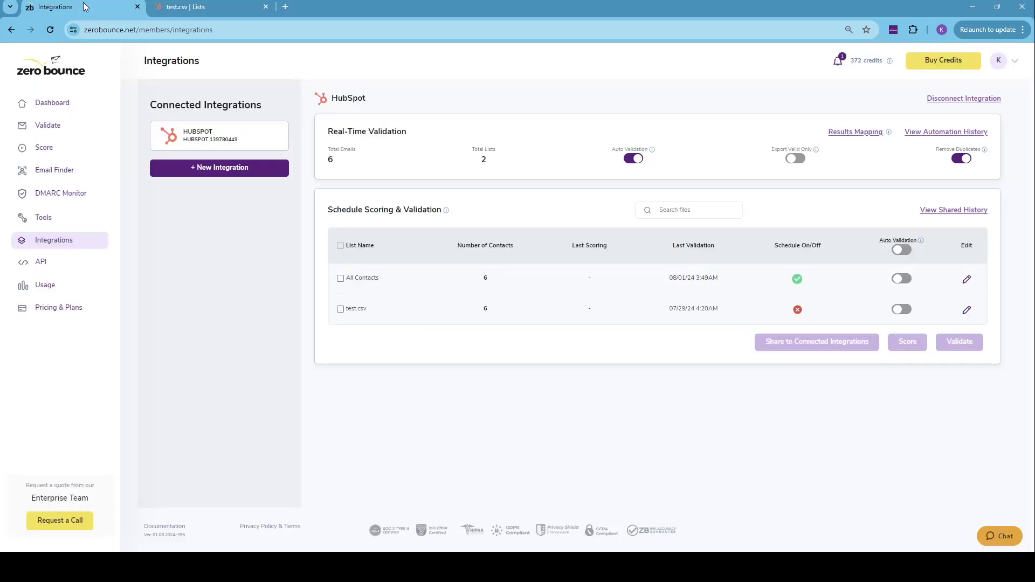